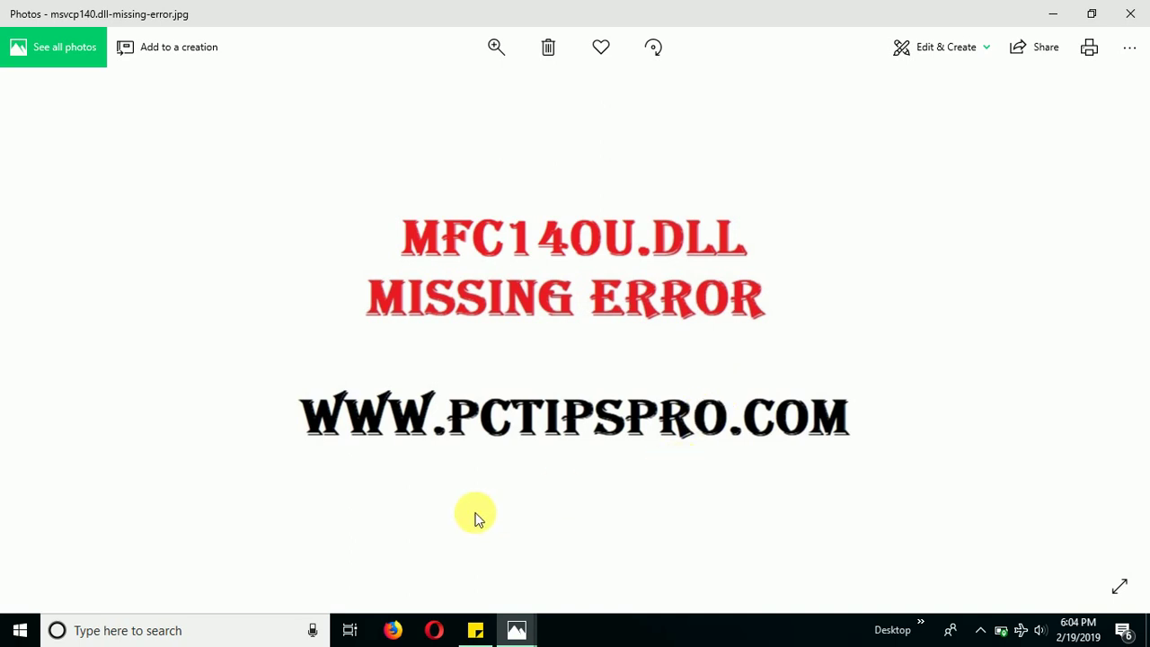
Turn on 'Show hidden files, folders, and drives' in File Explorer Options and apply it.
{"action": "left_click", "coordinate": [192, 630]}
{"action": "type", "text": "folder op"}
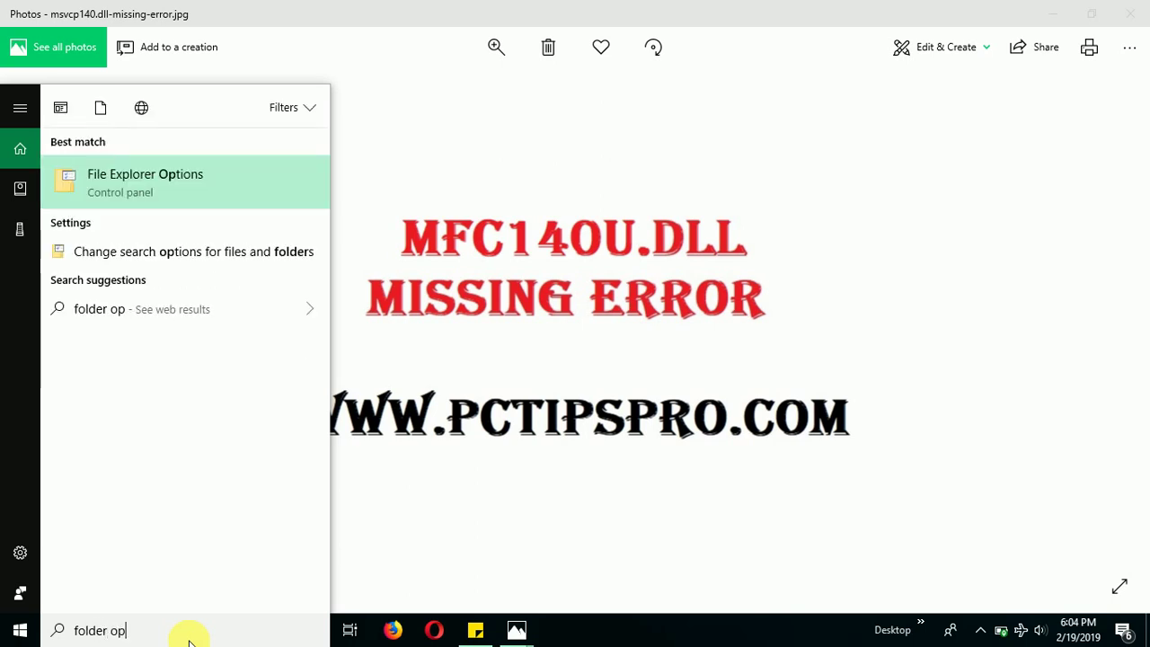
{"action": "key", "text": "Return"}
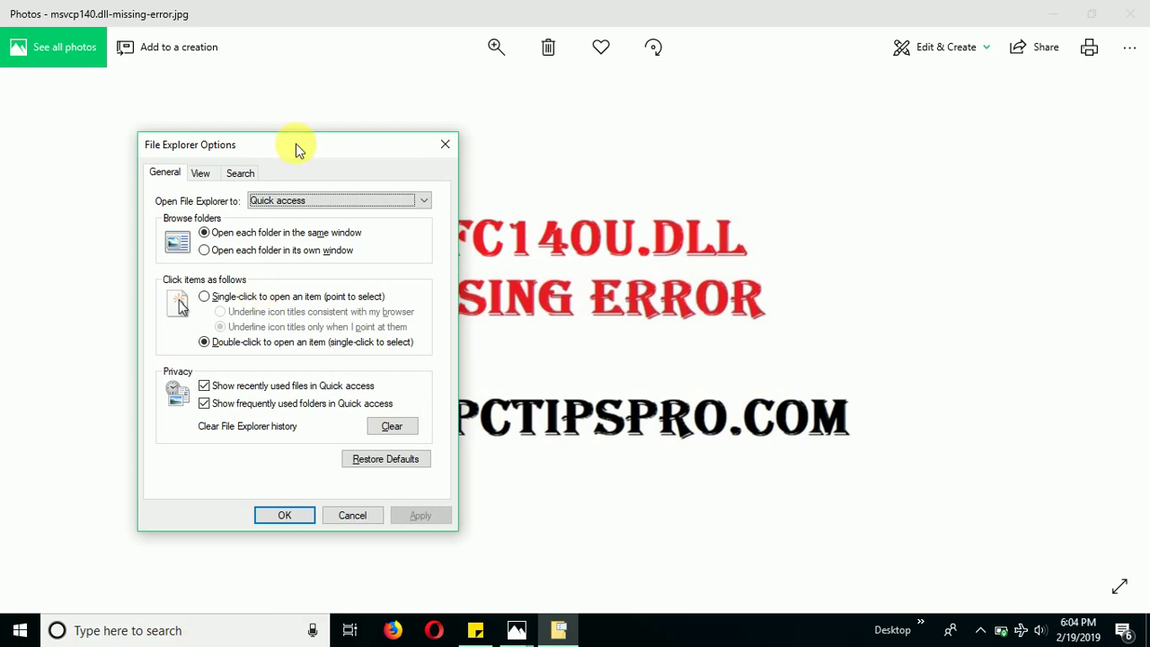
{"action": "left_click", "coordinate": [200, 173]}
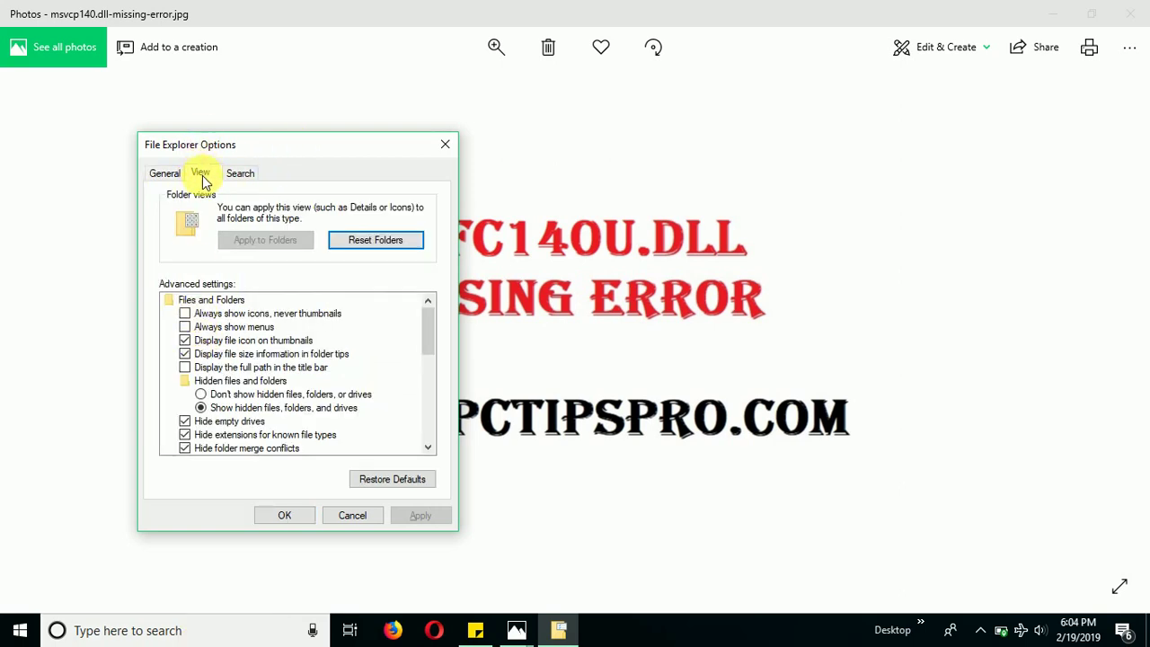
{"action": "left_click", "coordinate": [200, 393]}
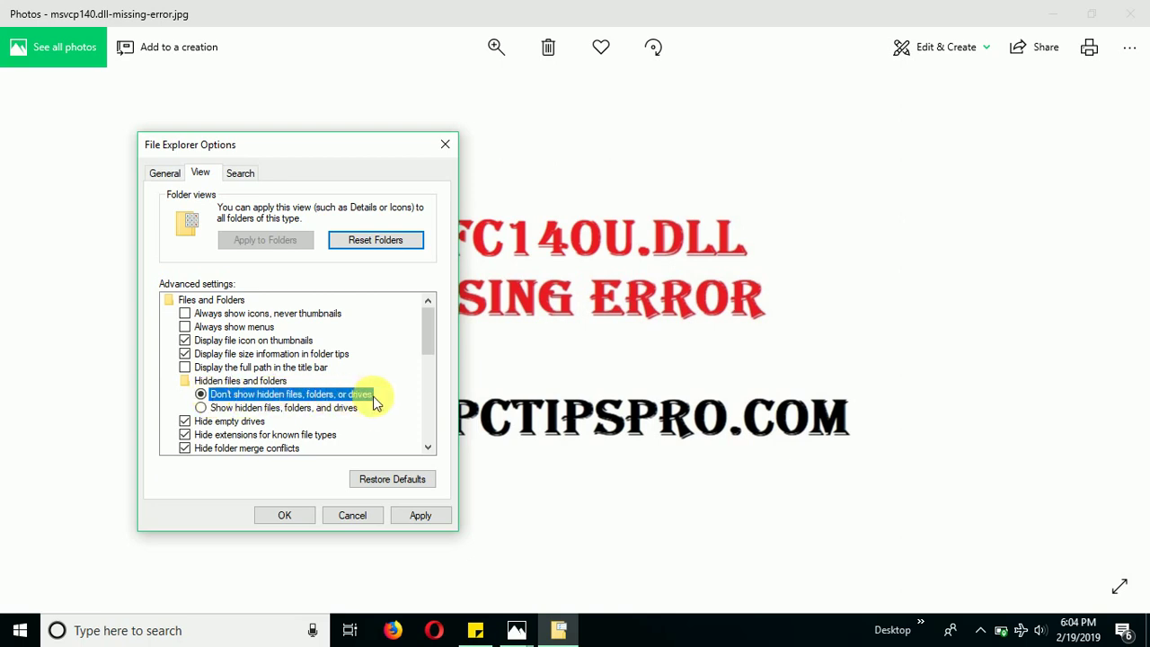
{"action": "left_click", "coordinate": [200, 406]}
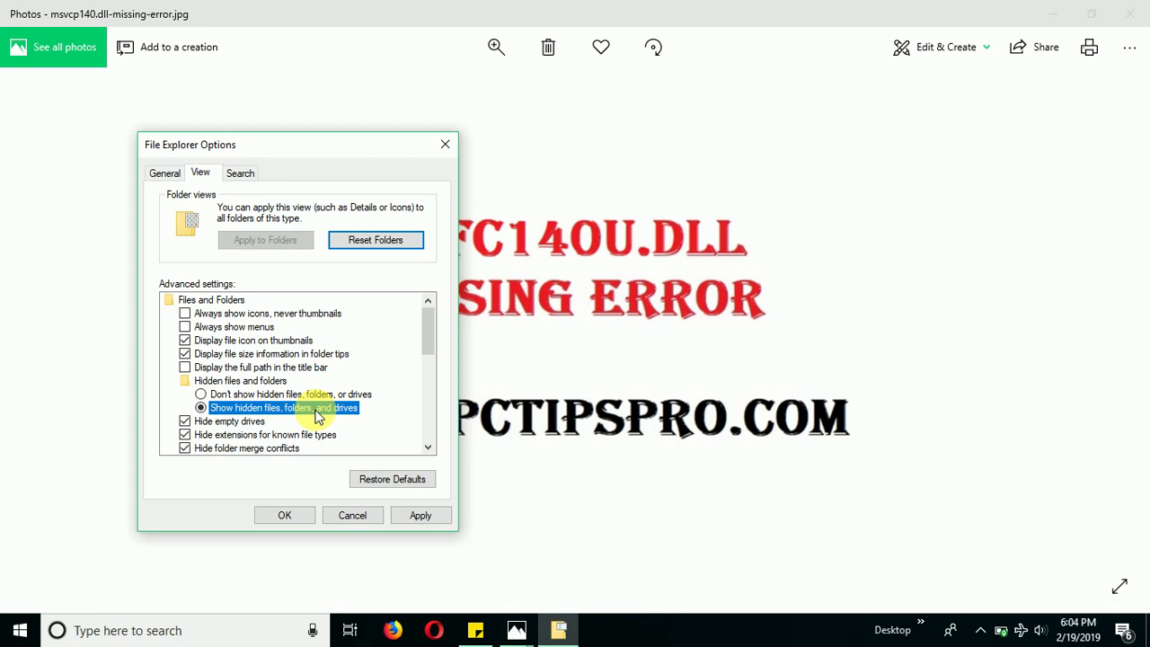
{"action": "left_click", "coordinate": [420, 515]}
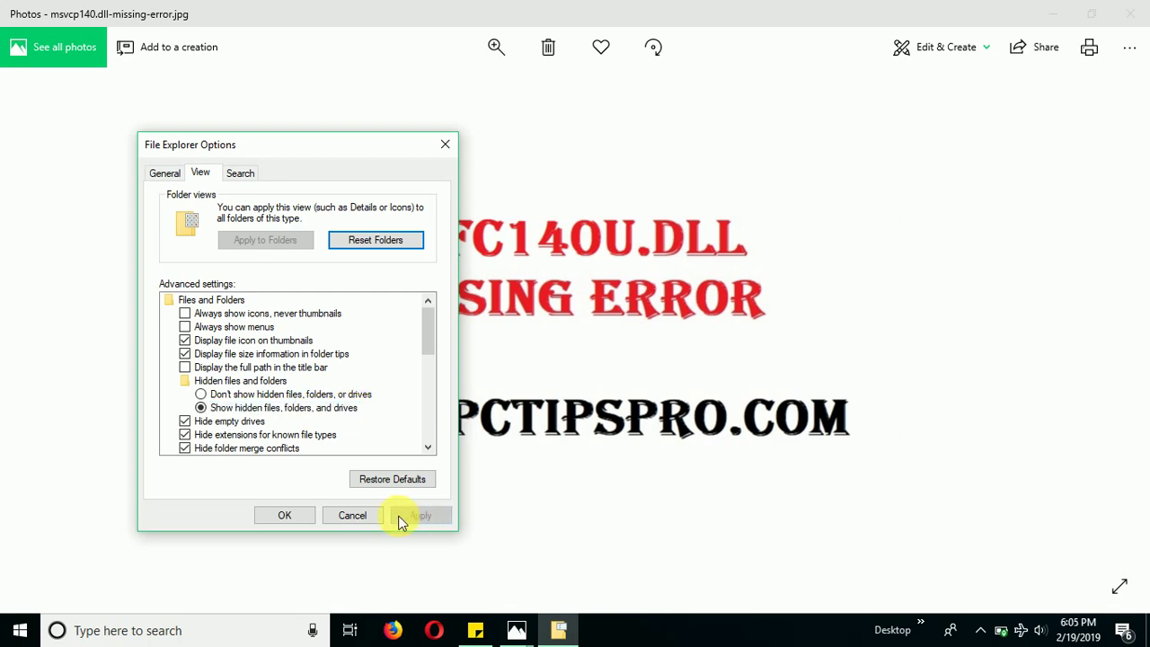
{"action": "left_click", "coordinate": [293, 522]}
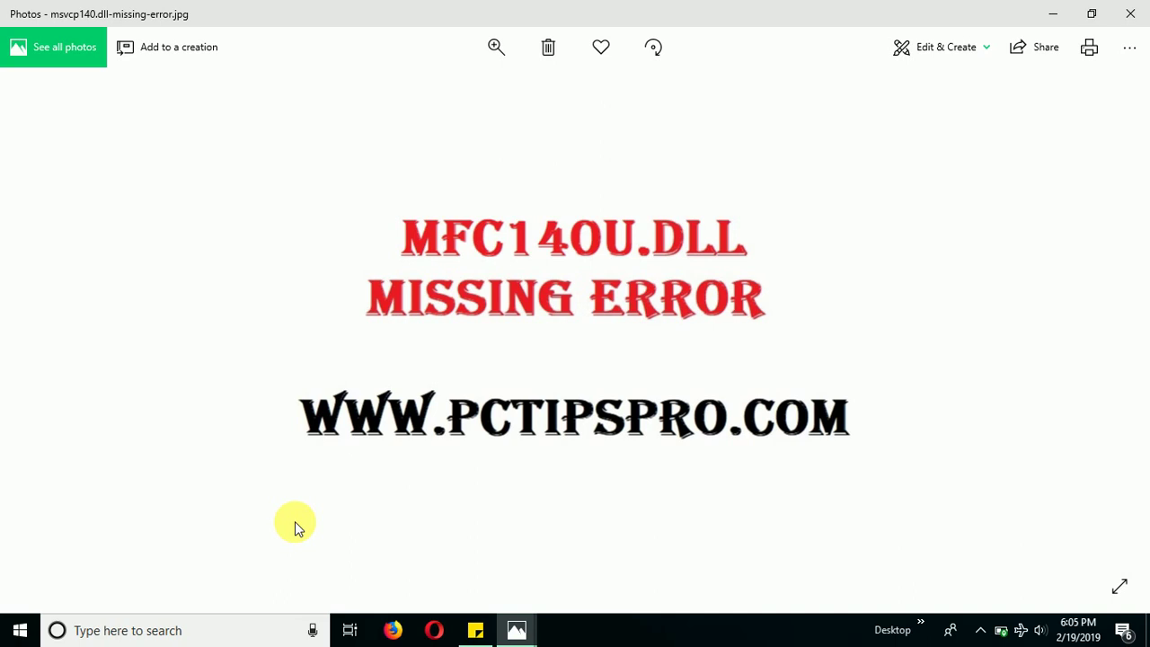
Search 'this pc' and open This PC in File Explorer.
{"action": "left_click", "coordinate": [231, 632]}
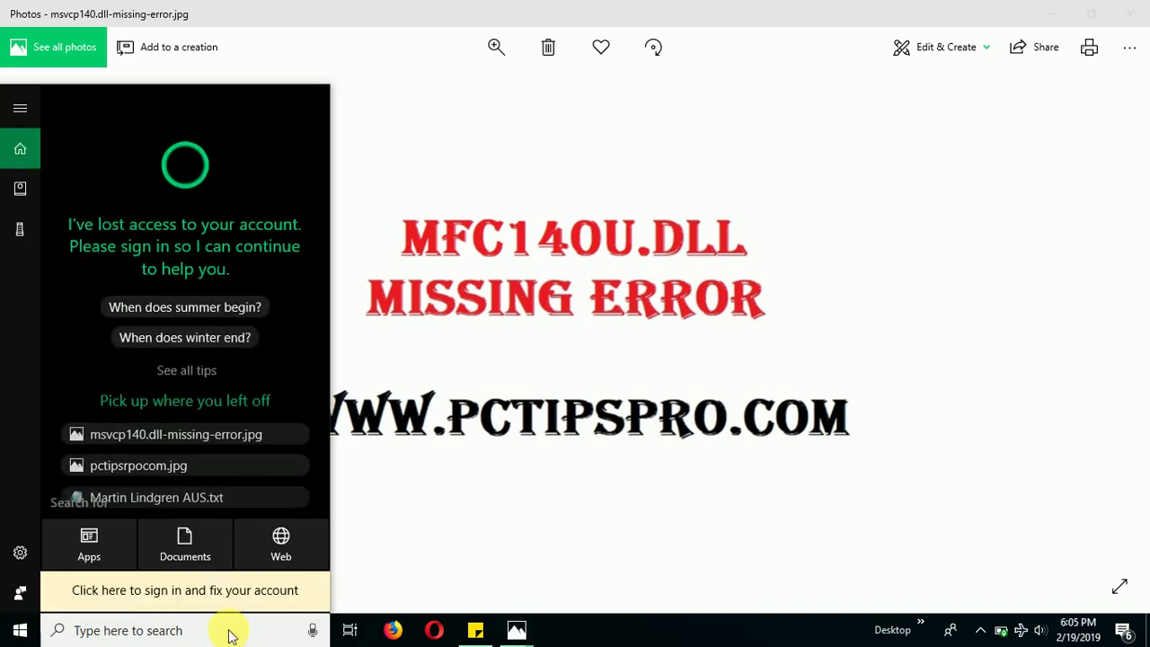
{"action": "type", "text": "this pc"}
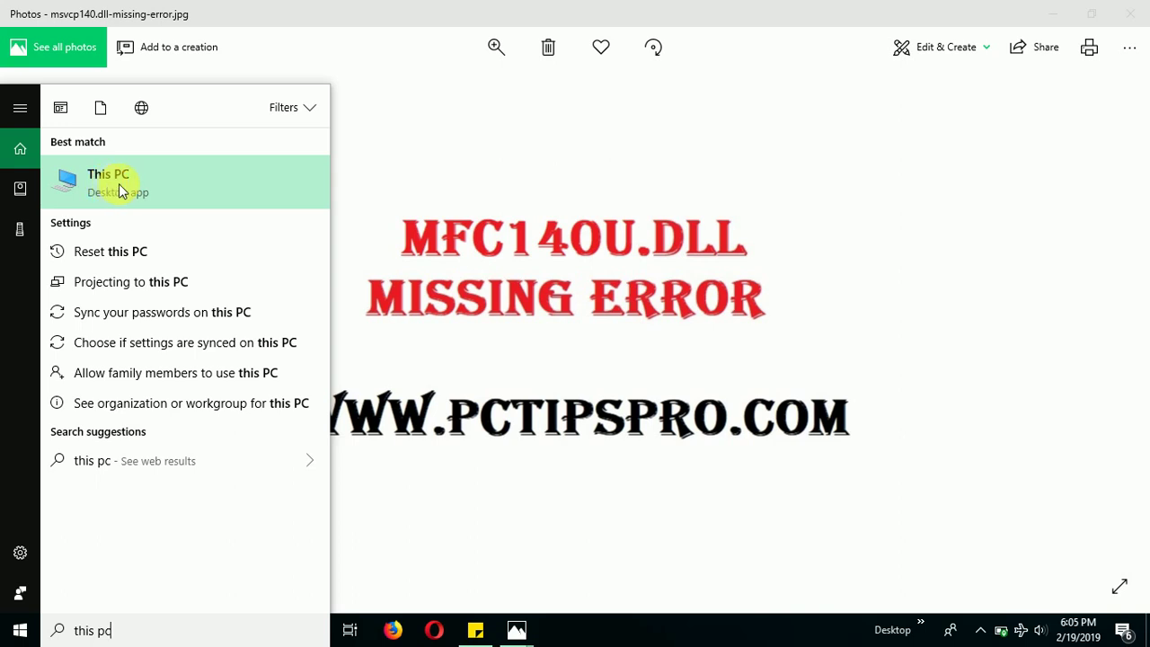
{"action": "left_click", "coordinate": [118, 183]}
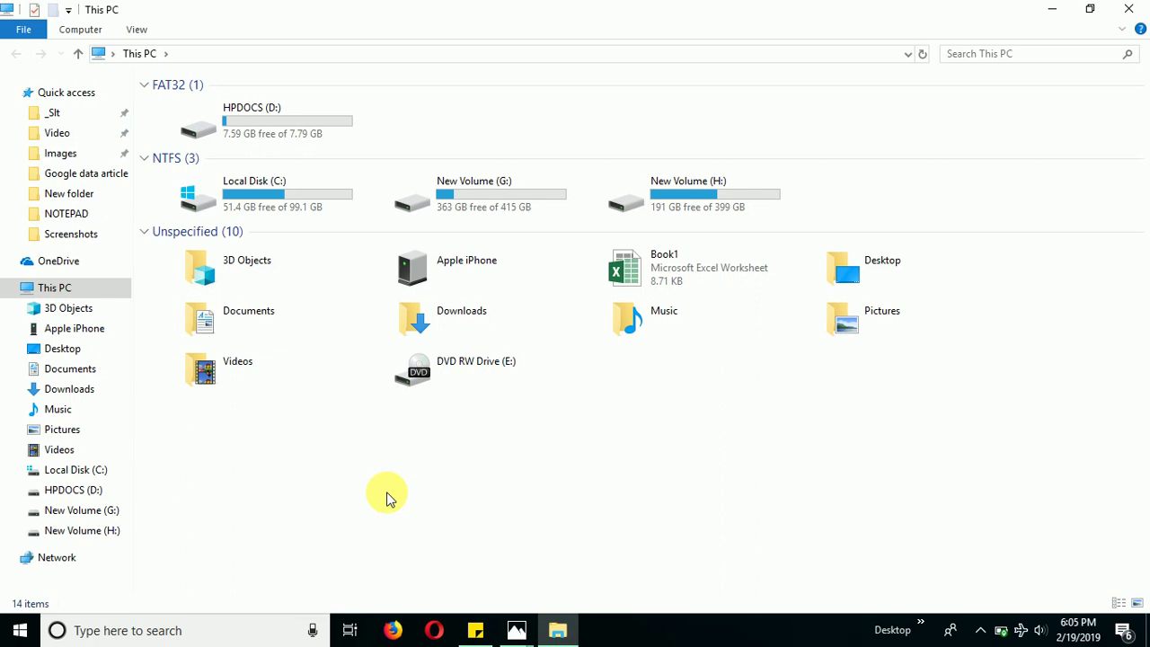
{"action": "right_click", "coordinate": [77, 288]}
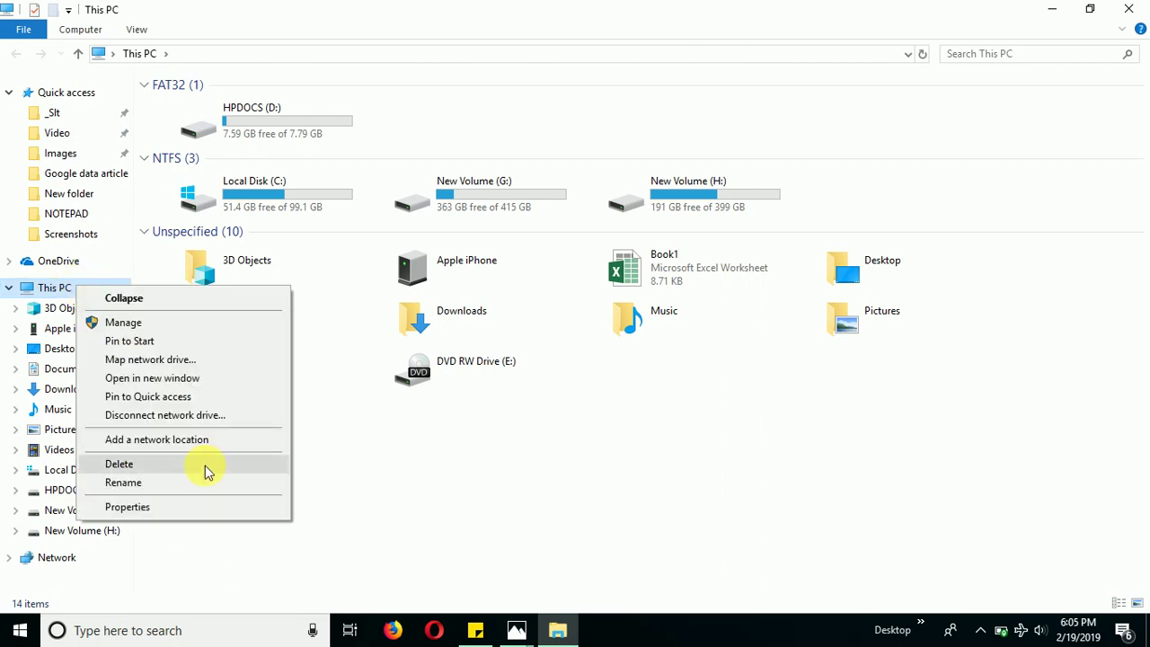
{"action": "left_click", "coordinate": [127, 507]}
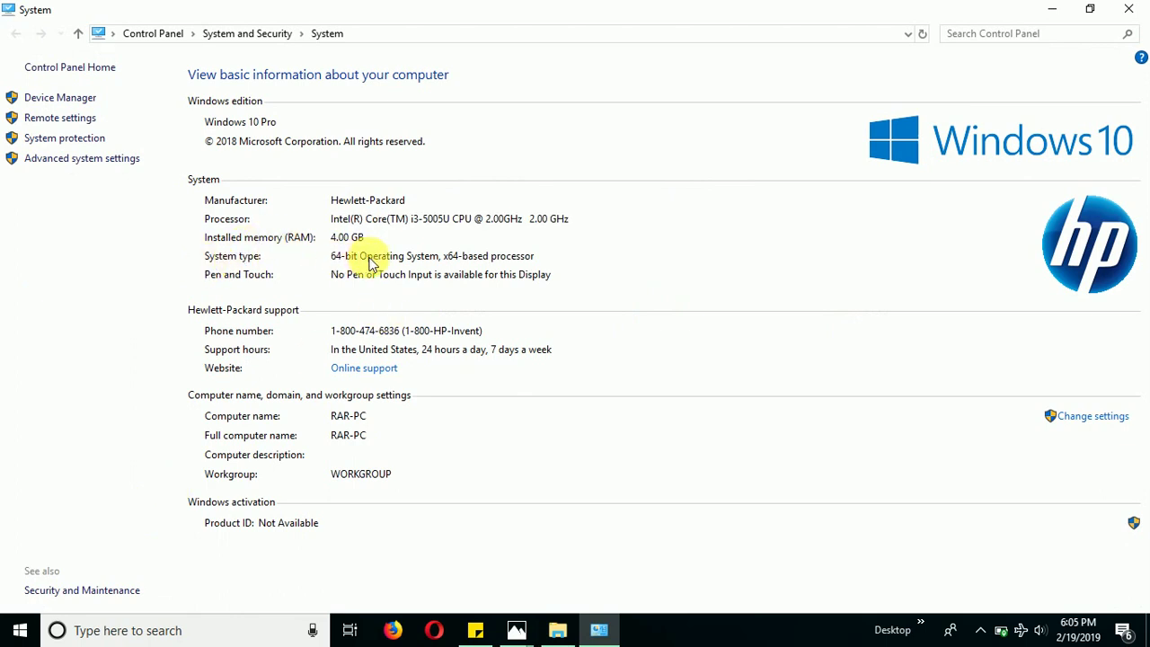
{"action": "left_click", "coordinate": [1130, 9]}
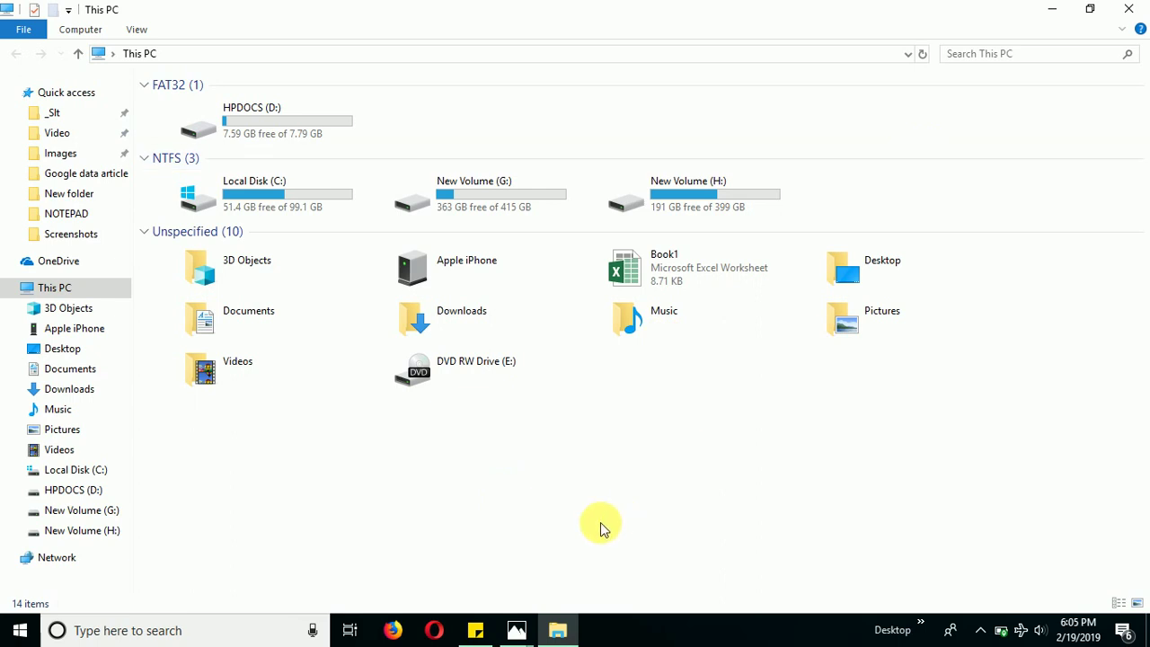
Launch Notepad and position its window over the Photos DLL error image.
{"action": "mouse_move", "coordinate": [519, 636]}
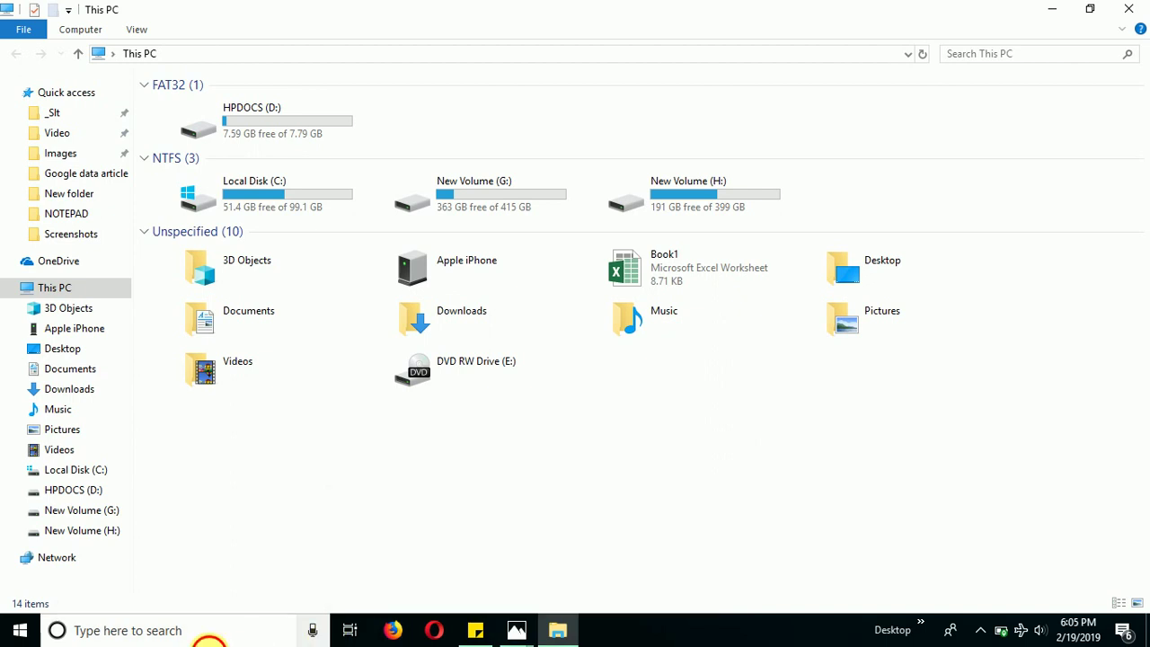
{"action": "left_click", "coordinate": [203, 634]}
{"action": "type", "text": "notep"}
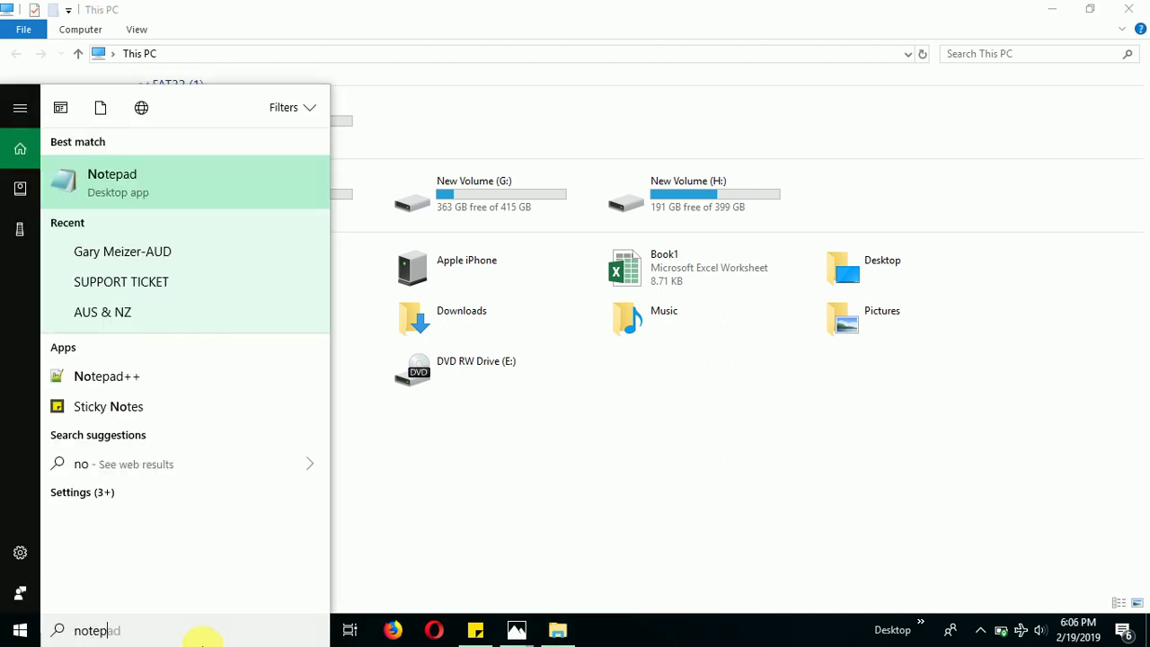
{"action": "type", "text": "ad"}
{"action": "key", "text": "Return"}
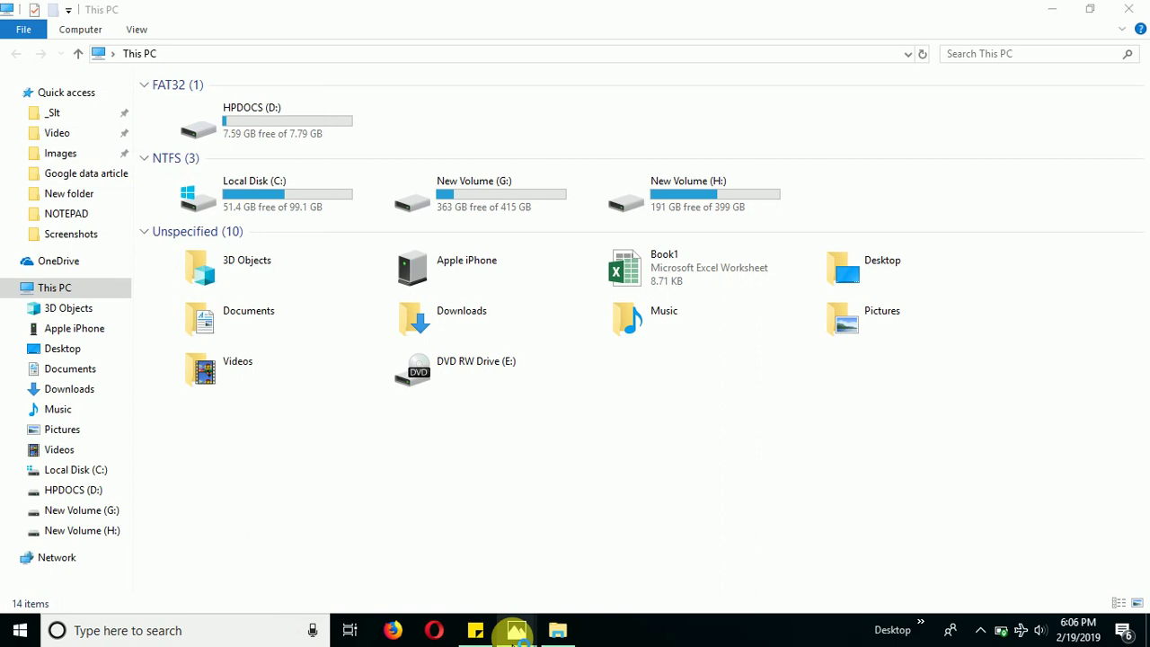
{"action": "mouse_move", "coordinate": [530, 636]}
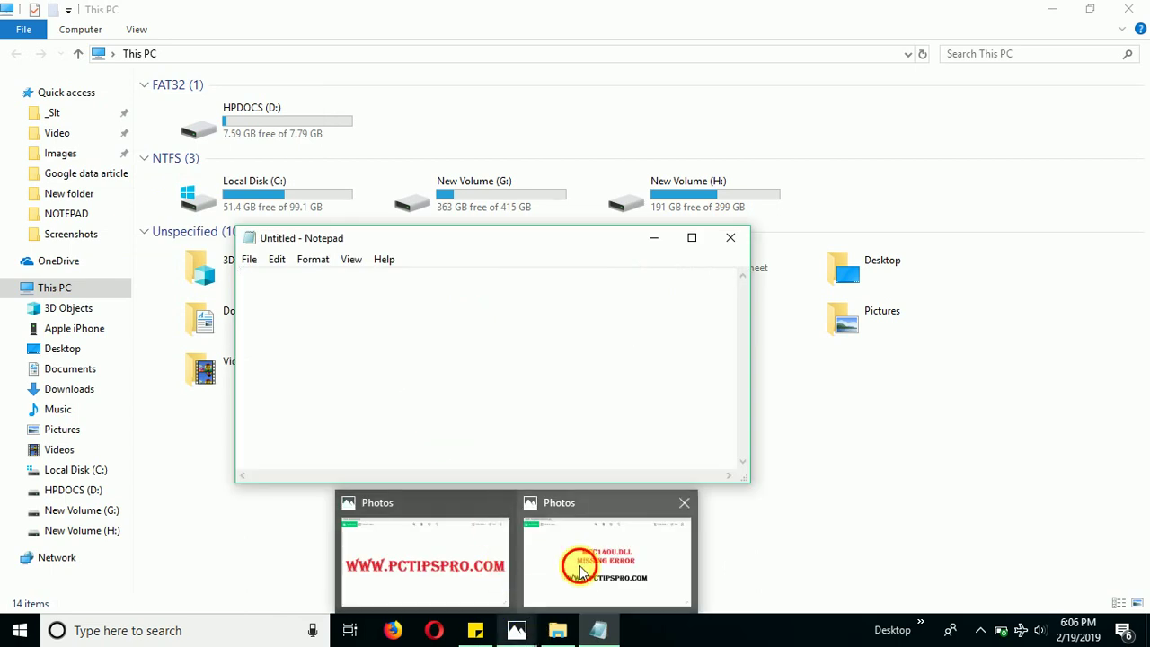
{"action": "left_click", "coordinate": [554, 569]}
{"action": "left_click", "coordinate": [598, 630]}
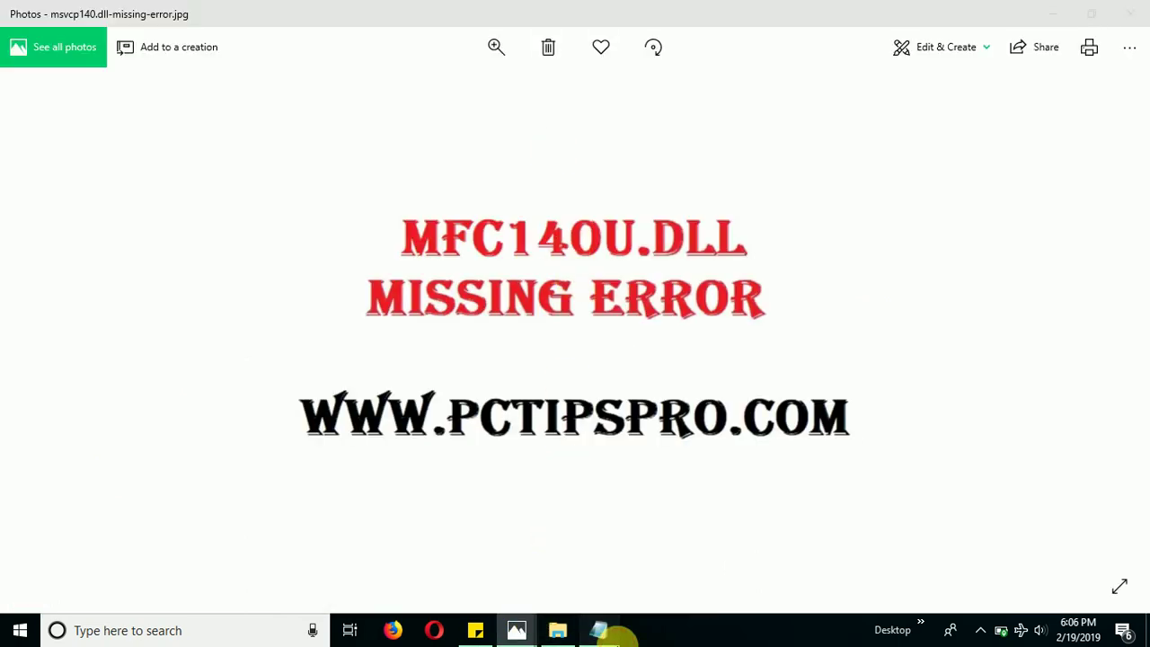
{"action": "left_click_drag", "start_coordinate": [430, 239], "coordinate": [433, 322]}
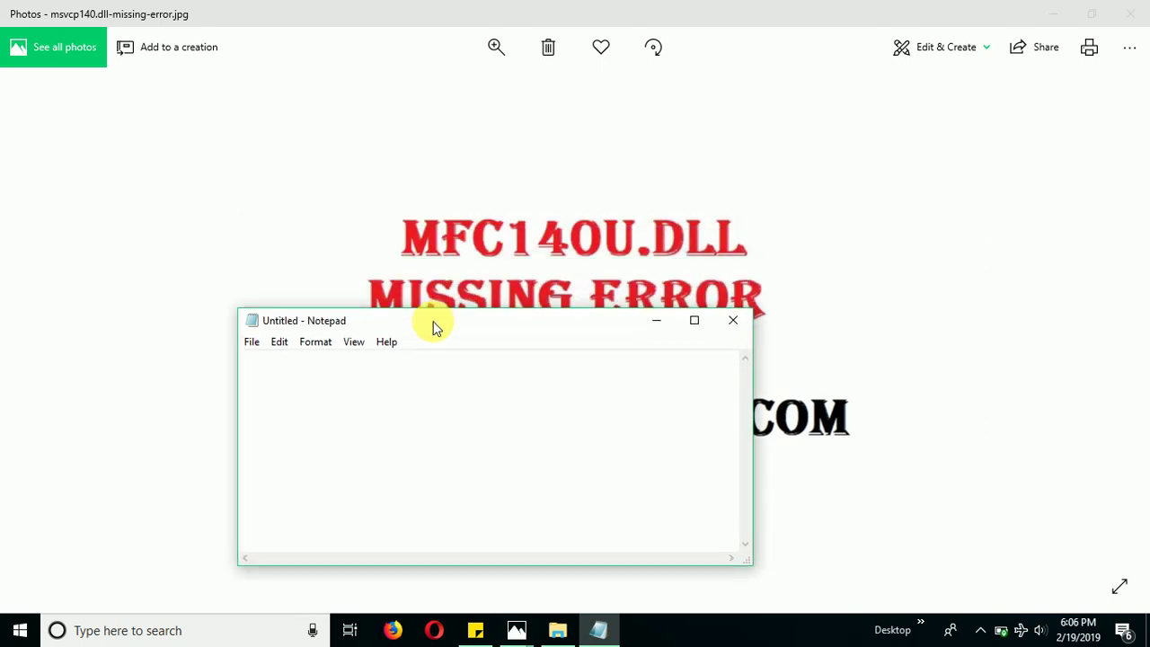
Type mfc140u.dll into the note, select it, and minimise Notepad.
{"action": "type", "text": "mfc140u.dll"}
{"action": "key", "text": "ctrl+a"}
{"action": "key", "text": "ctrl+c"}
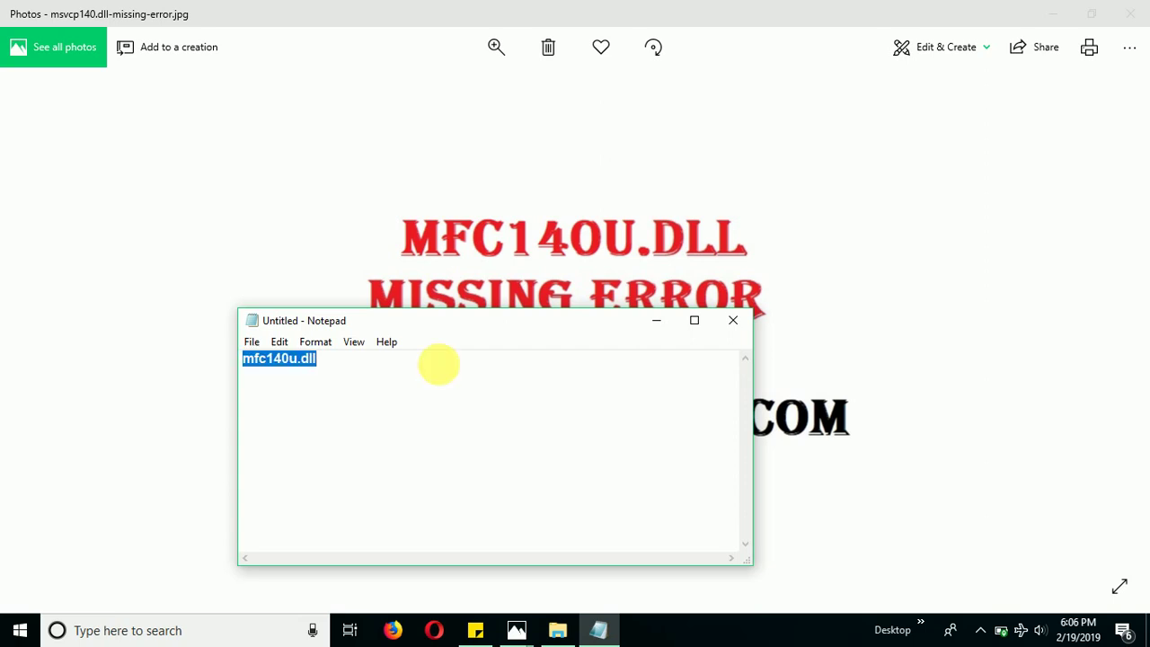
{"action": "left_click", "coordinate": [655, 321]}
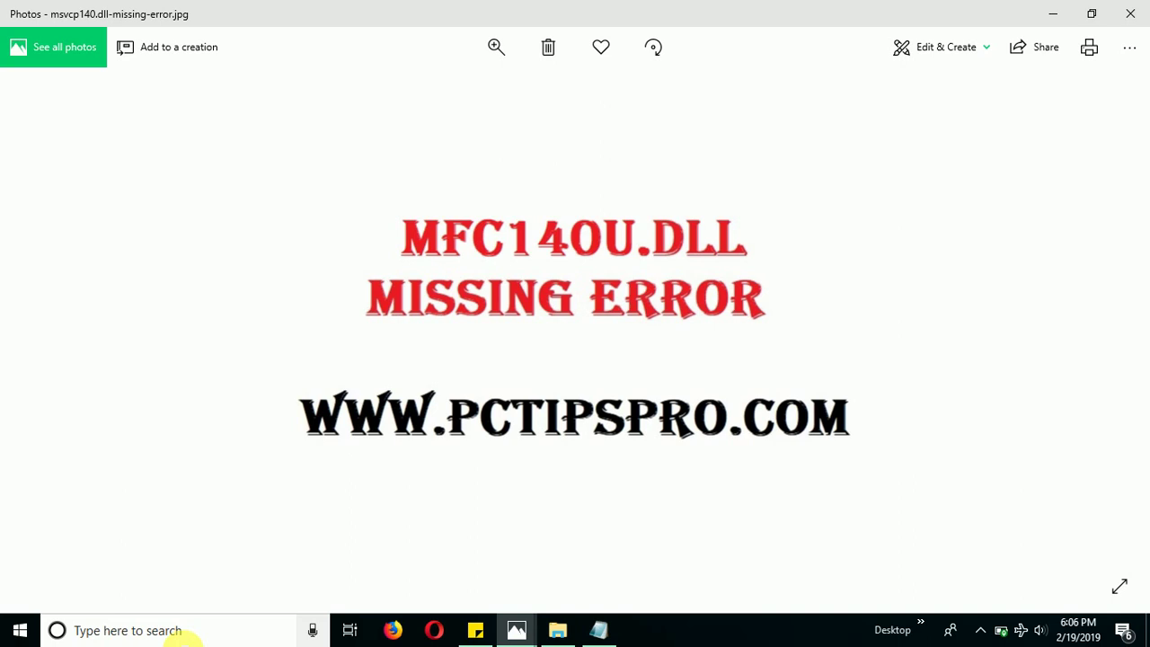
Minimise Photos and launch Google Chrome.
{"action": "left_click", "coordinate": [1057, 15]}
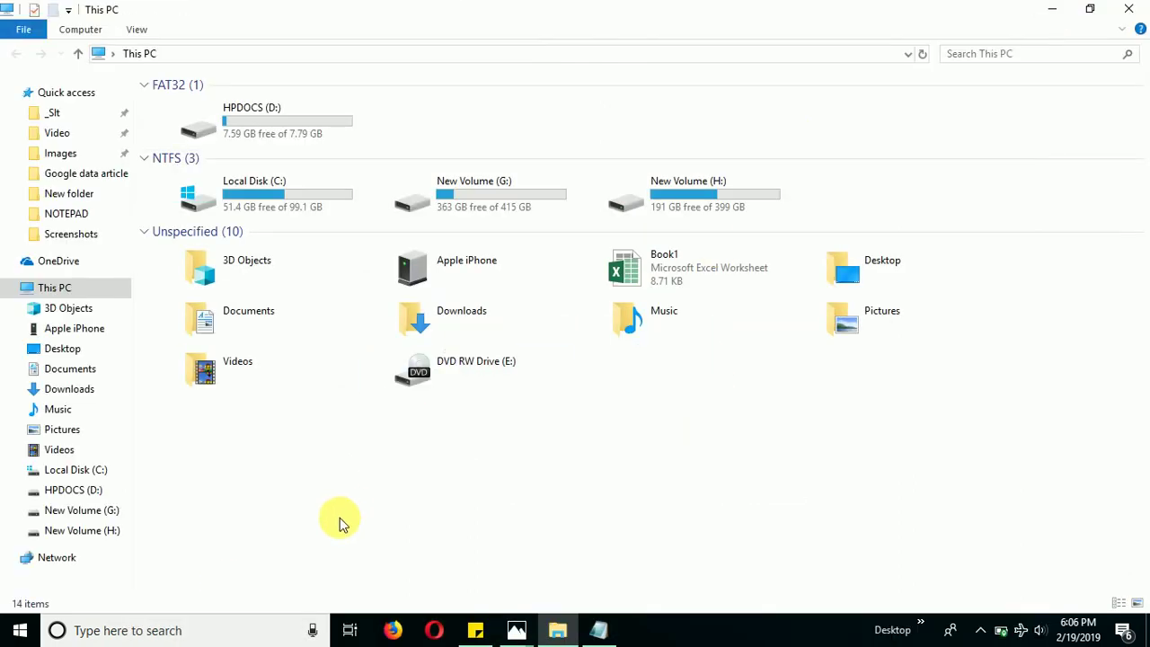
{"action": "left_click", "coordinate": [218, 636]}
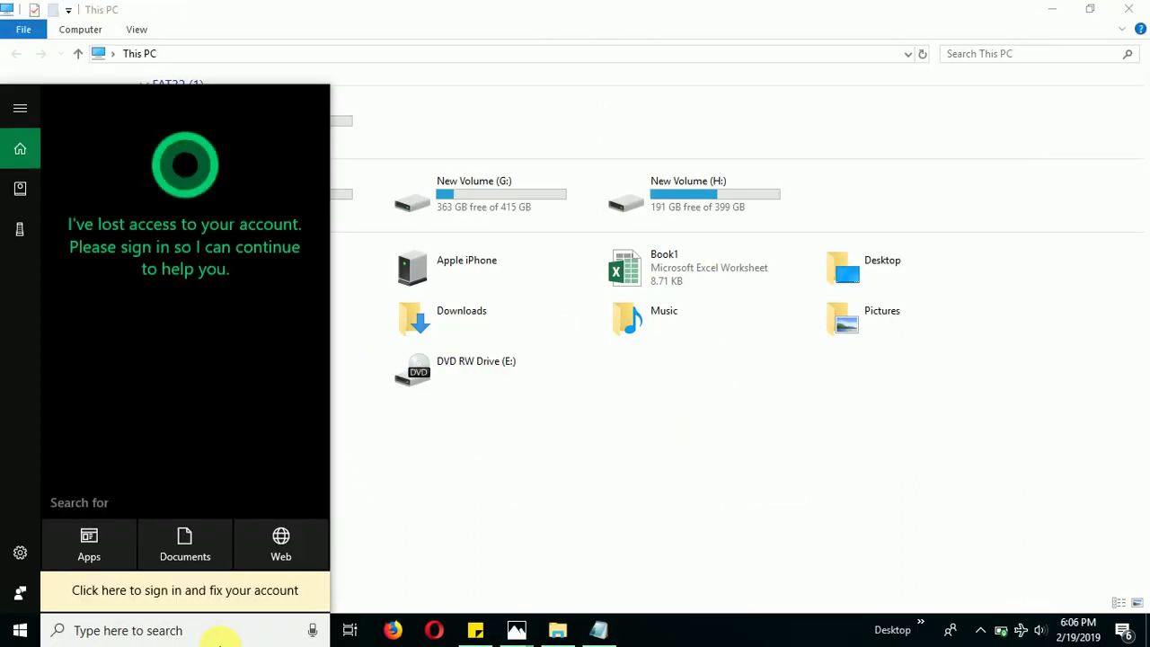
{"action": "type", "text": "goog"}
{"action": "key", "text": "Return"}
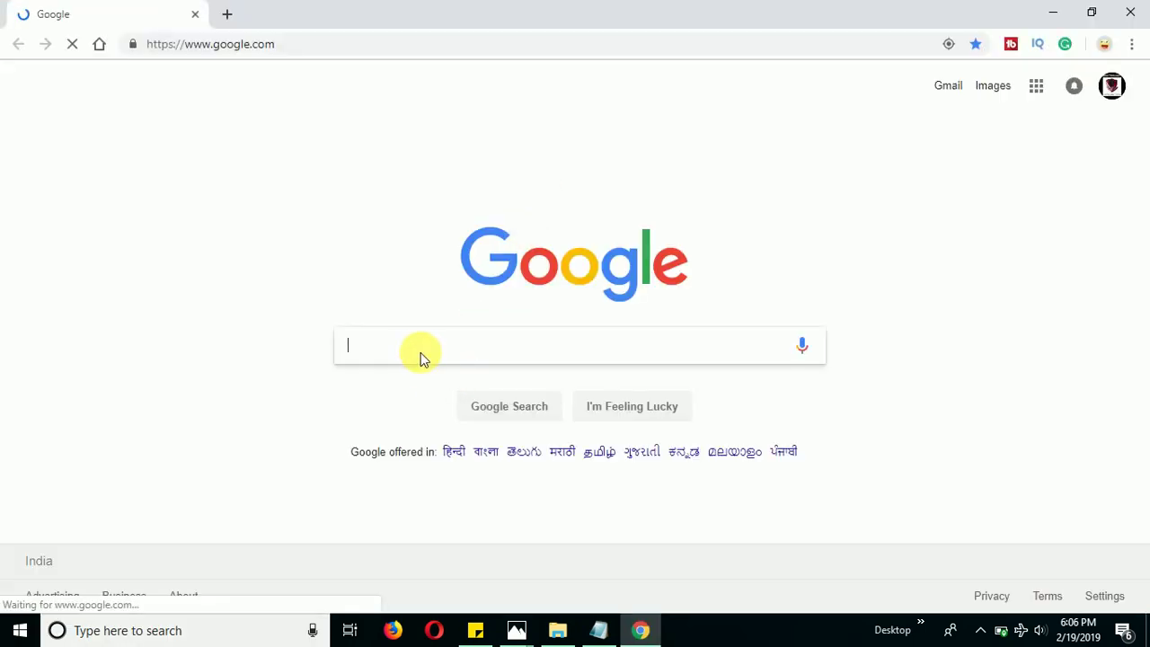
Search Google for 'mfc140u.dll download' and return to the top of the results.
{"action": "key", "text": "ctrl+v"}
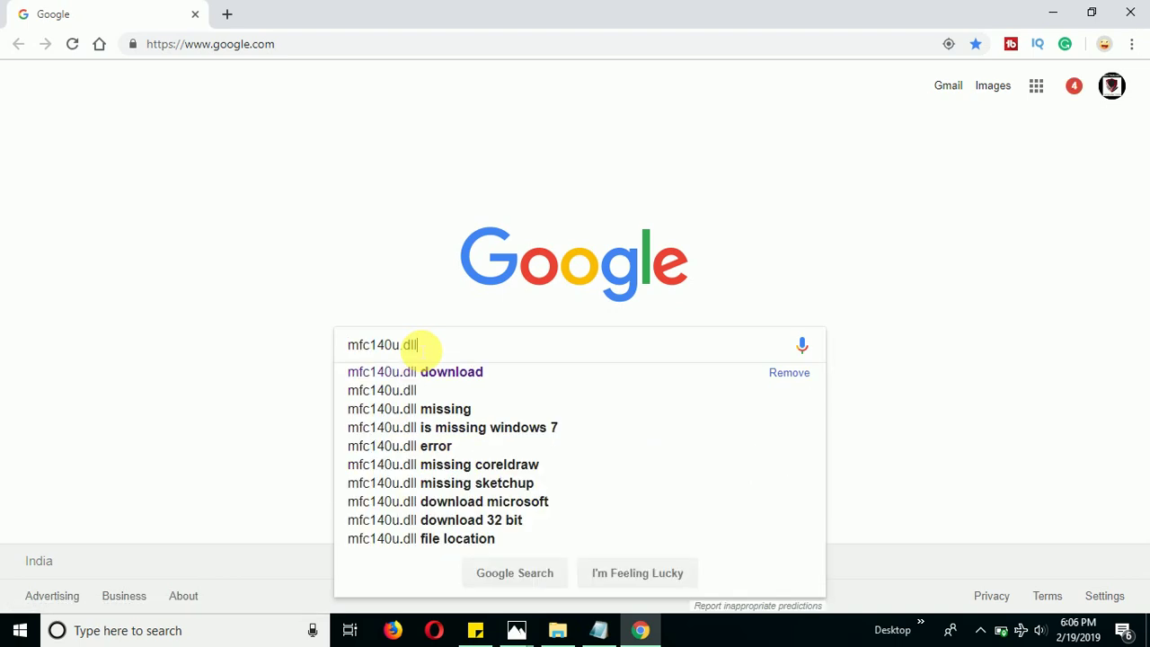
{"action": "key", "text": "Down"}
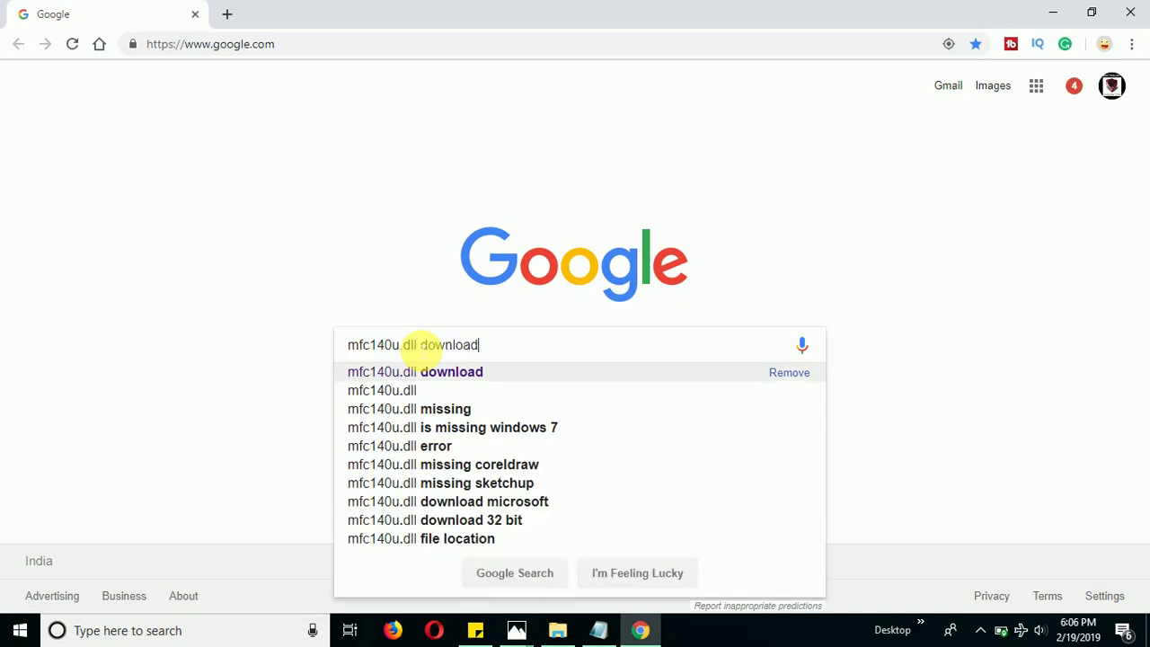
{"action": "key", "text": "Return"}
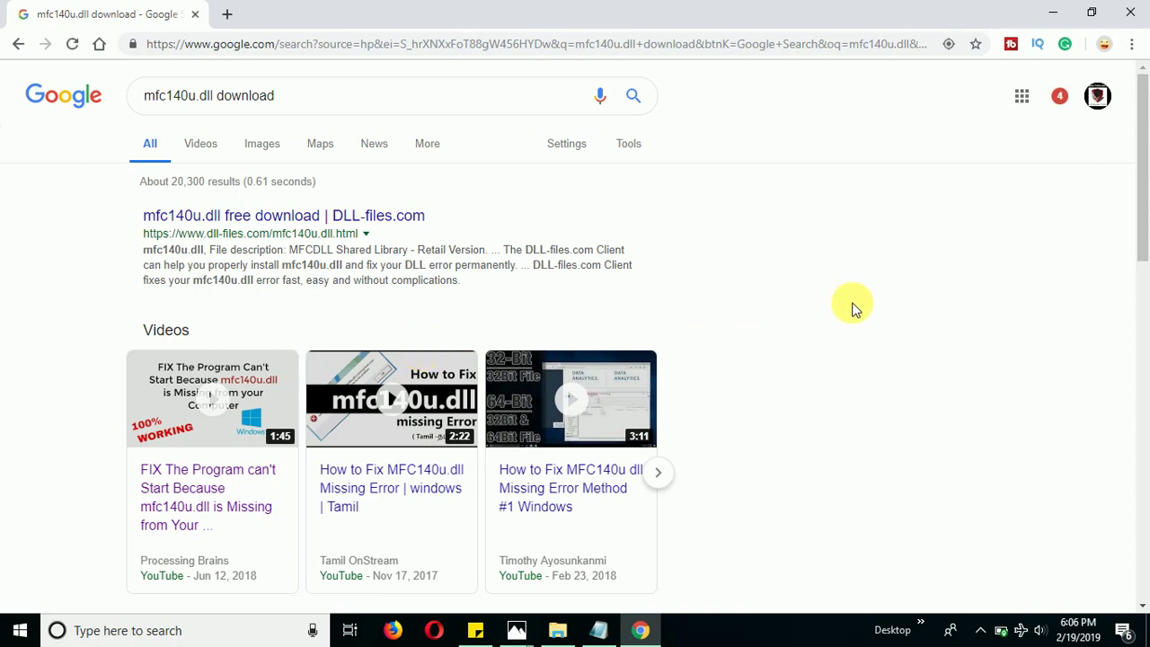
{"action": "scroll", "coordinate": [853, 307], "scroll_direction": "down", "scroll_amount": 2}
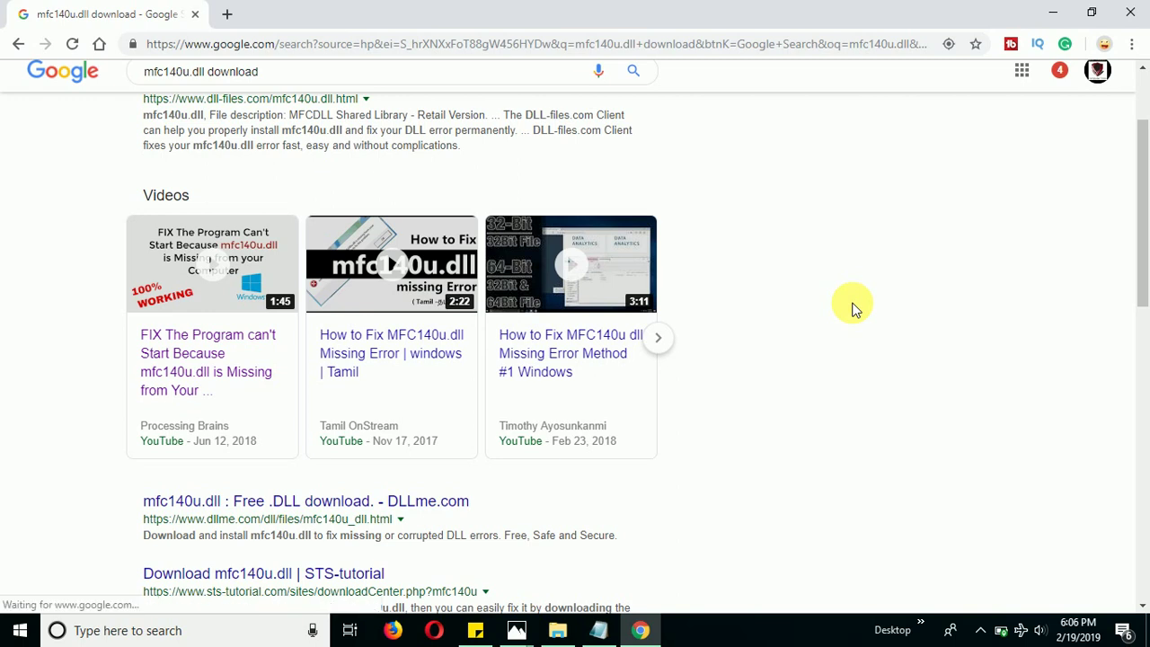
{"action": "scroll", "coordinate": [853, 307], "scroll_direction": "up", "scroll_amount": 1}
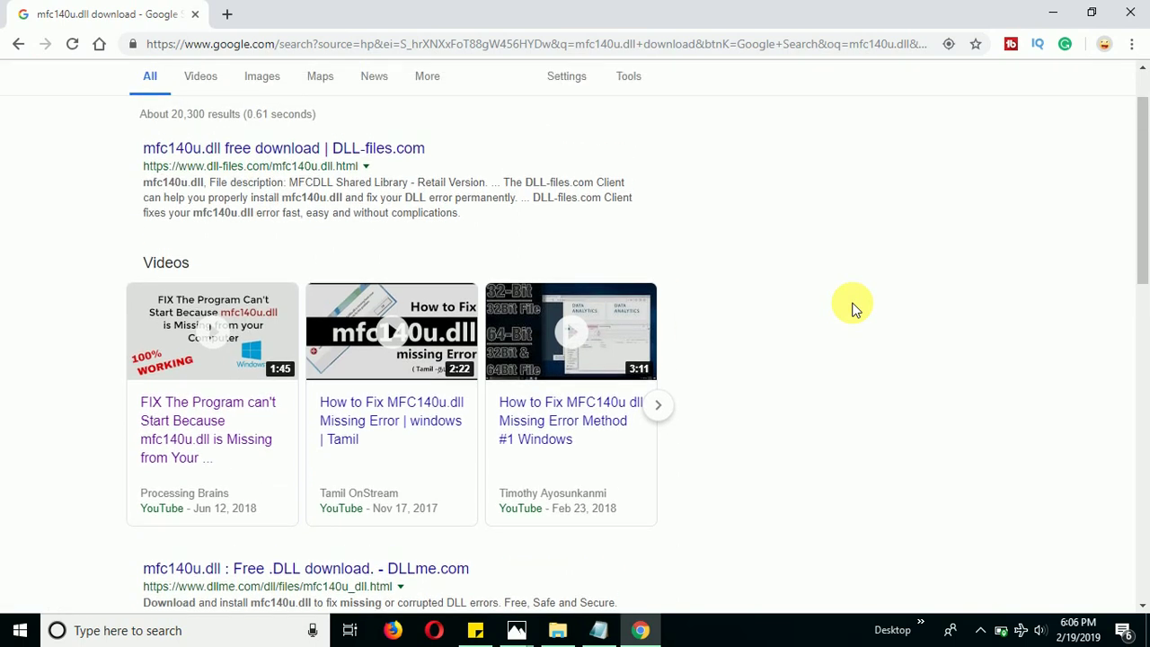
{"action": "scroll", "coordinate": [853, 307], "scroll_direction": "up", "scroll_amount": 1}
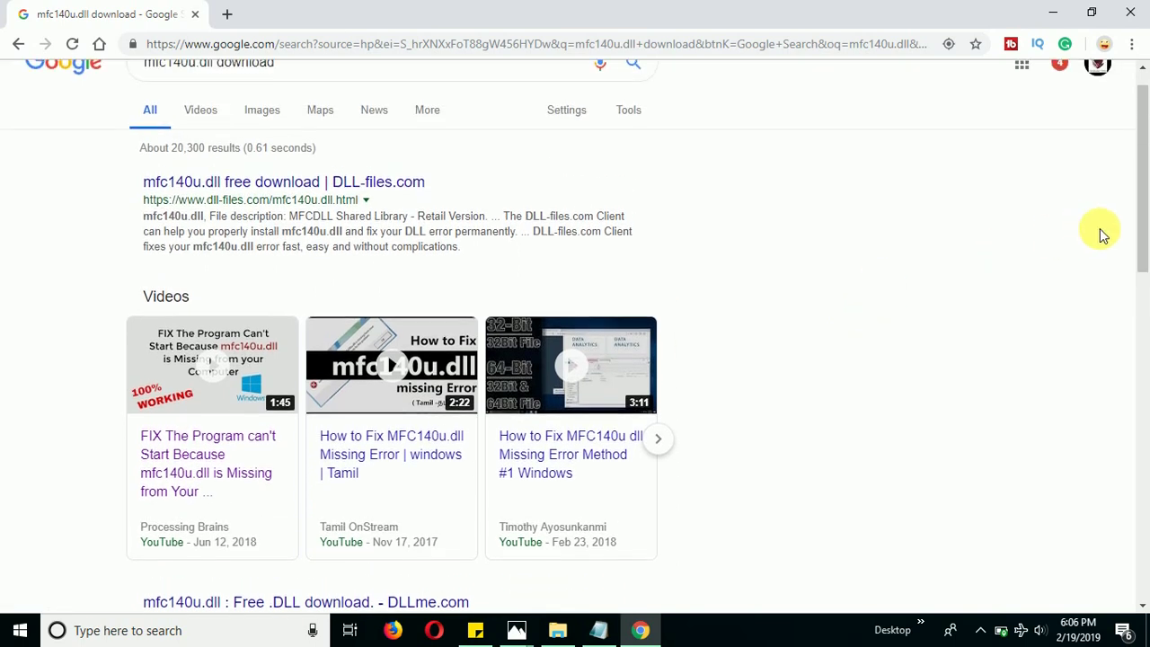
{"action": "scroll", "coordinate": [1143, 196], "scroll_direction": "up", "scroll_amount": 1}
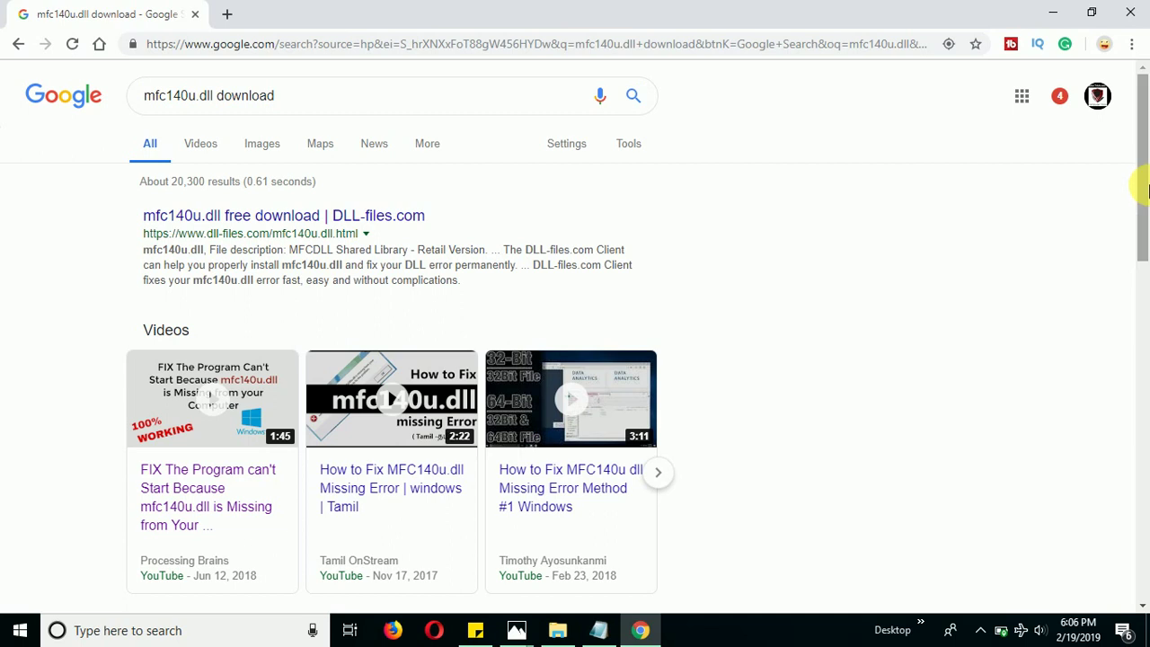
{"action": "left_click_drag", "start_coordinate": [1141, 174], "coordinate": [1145, 235]}
{"action": "left_click_drag", "start_coordinate": [1139, 287], "coordinate": [1139, 205]}
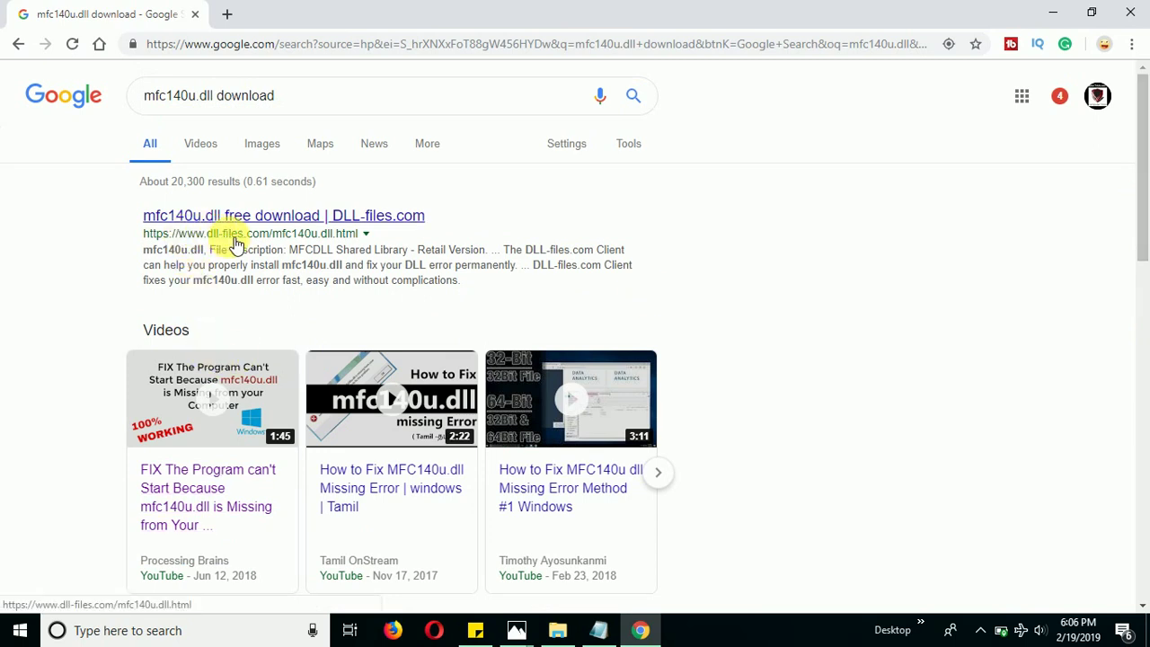
Open the DLL-files.com result and download the 64bit 14.0.23026.0 mfc140u.zip.
{"action": "left_click", "coordinate": [313, 223]}
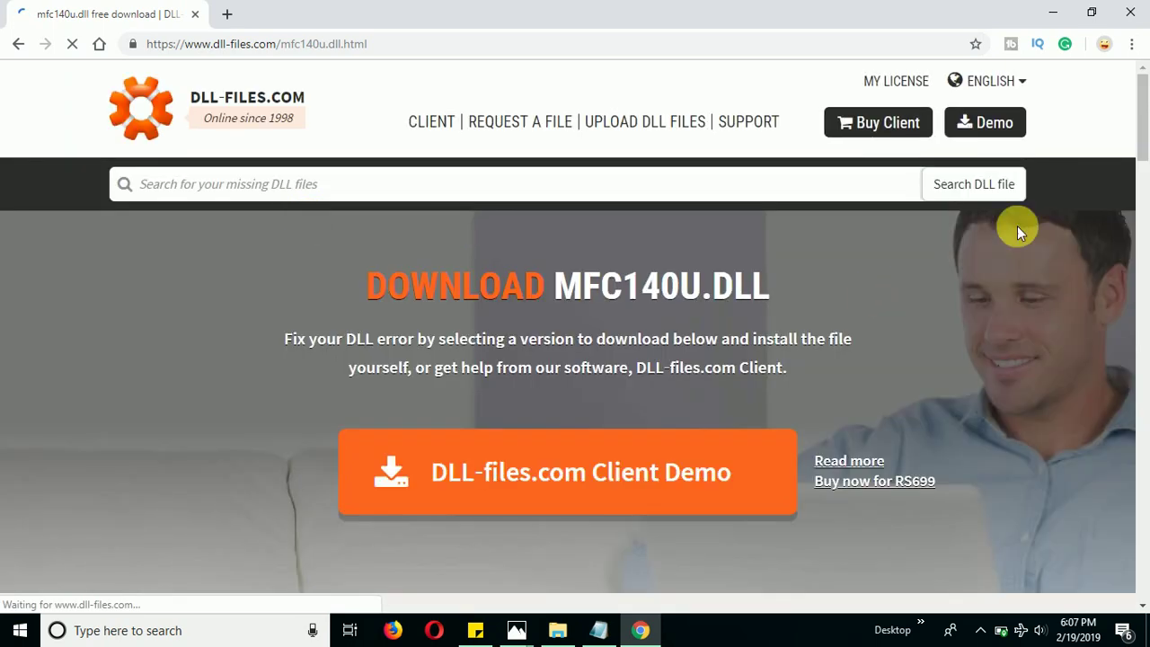
{"action": "left_click_drag", "start_coordinate": [1141, 108], "coordinate": [1145, 216]}
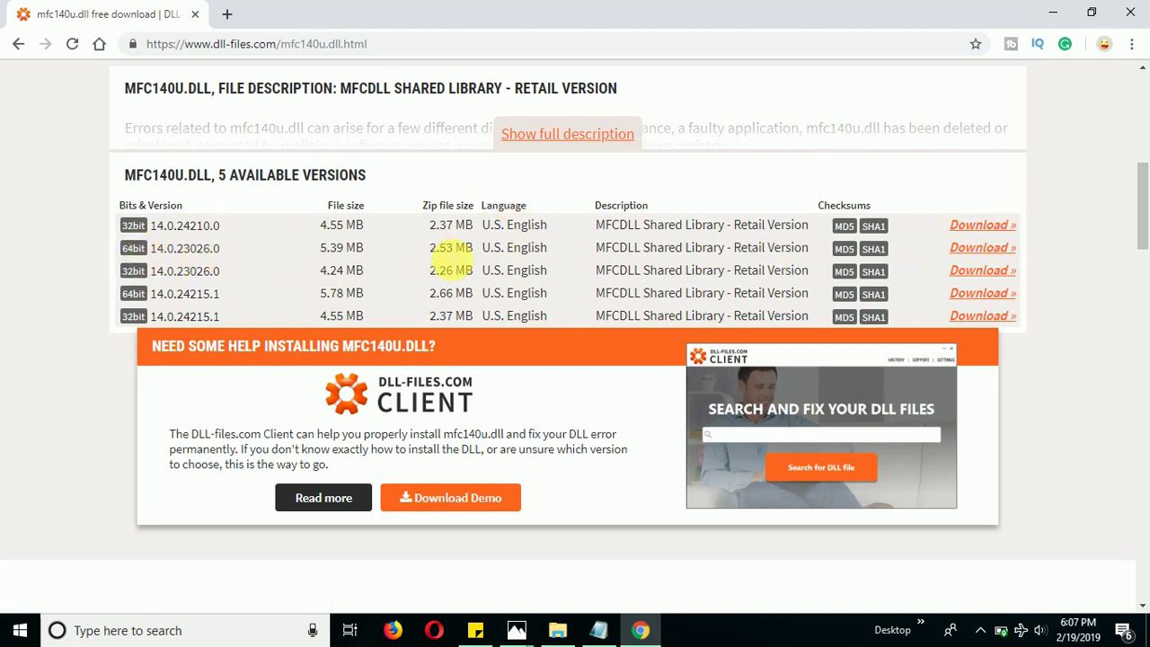
{"action": "left_click", "coordinate": [970, 249]}
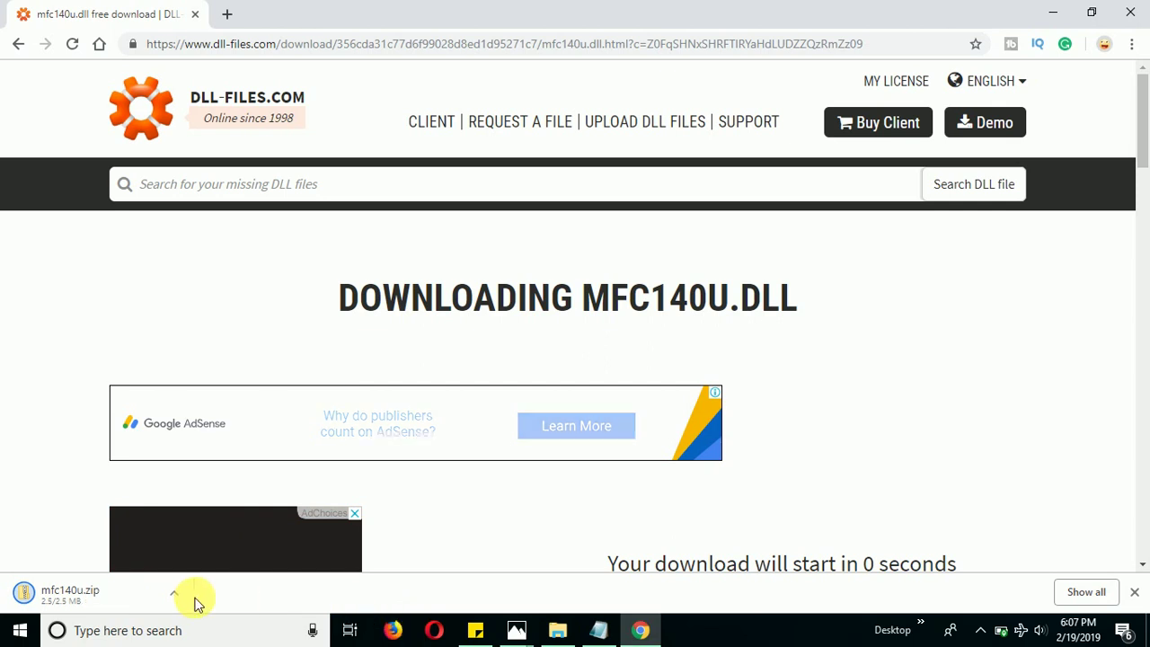
Open the downloaded mfc140u.zip and copy mfc140u.dll from inside it.
{"action": "right_click", "coordinate": [85, 596]}
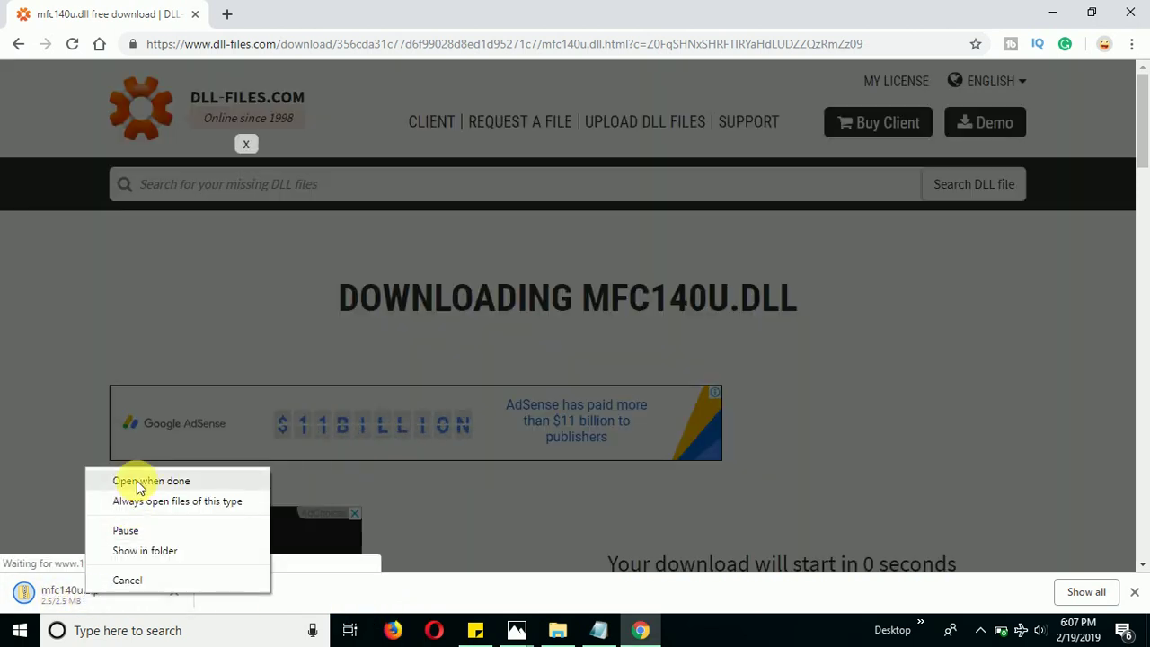
{"action": "left_click", "coordinate": [152, 482]}
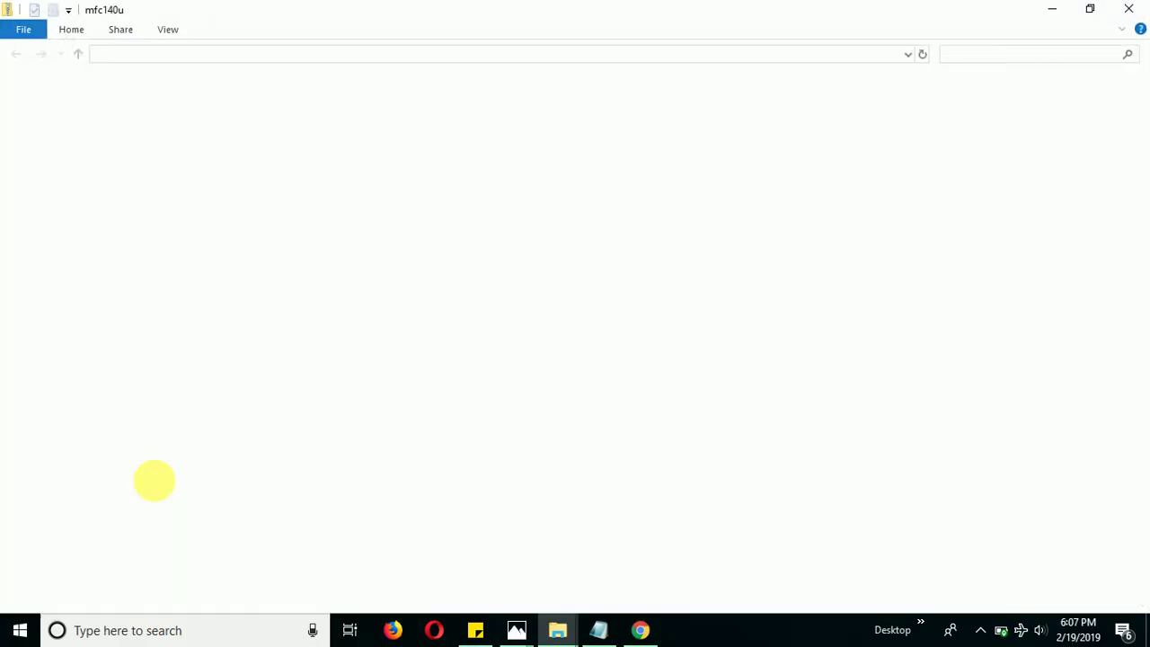
{"action": "left_click", "coordinate": [242, 103]}
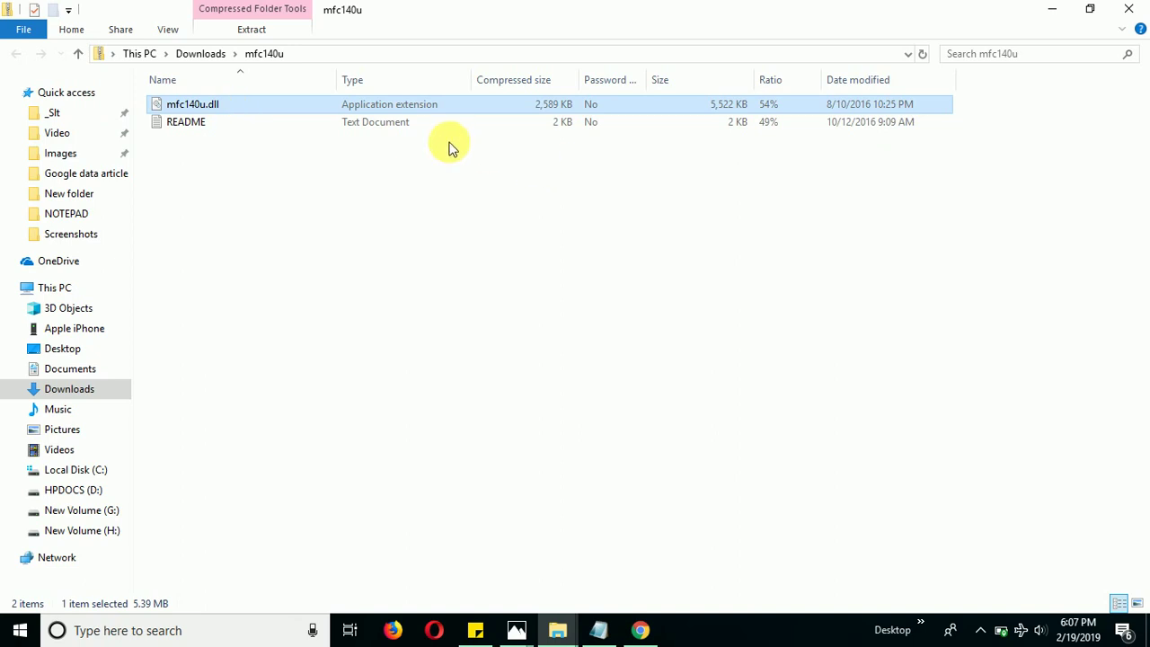
{"action": "right_click", "coordinate": [524, 106]}
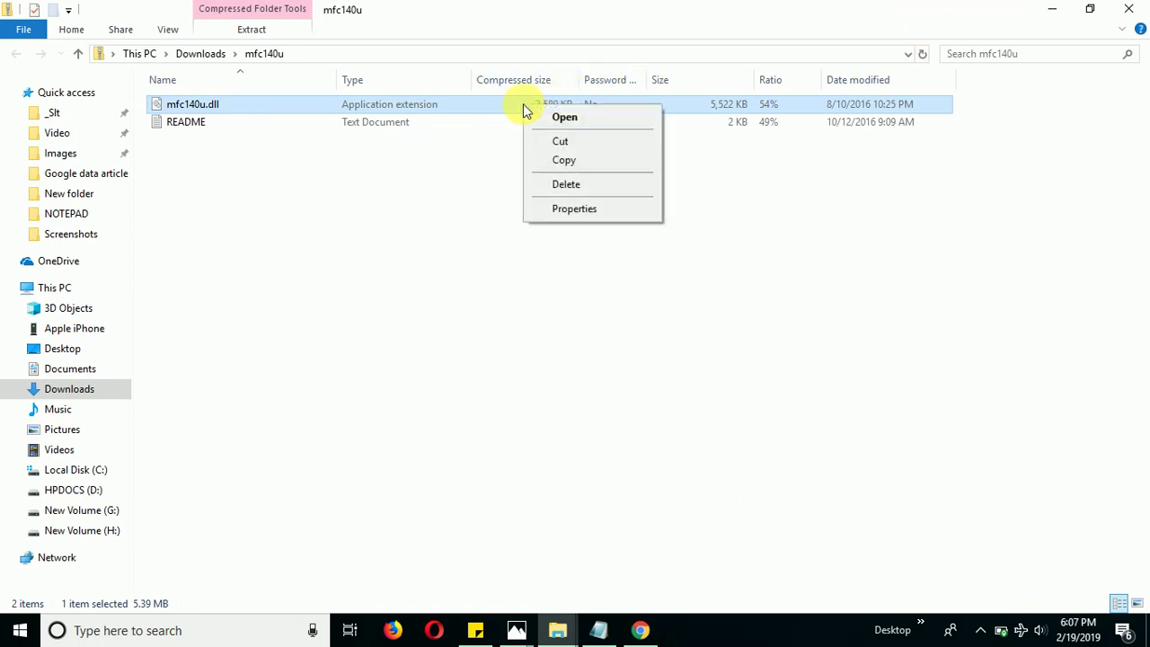
{"action": "left_click", "coordinate": [571, 160]}
Minimise Chrome, the This PC window and the Photos viewer.
{"action": "left_click", "coordinate": [1053, 9]}
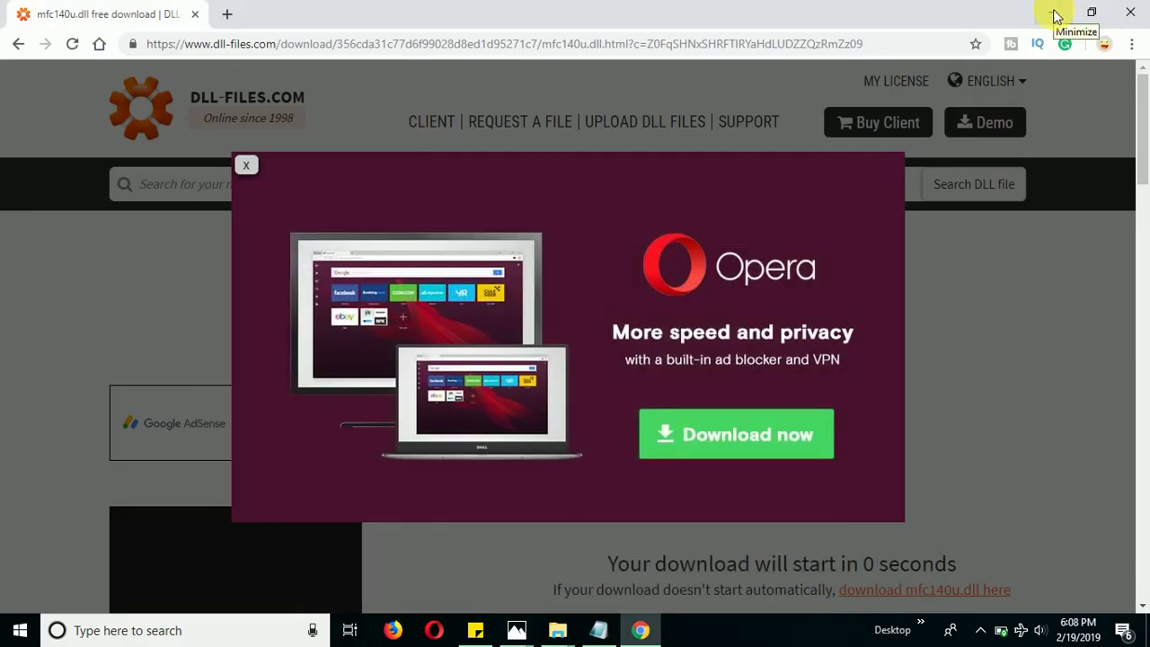
{"action": "left_click", "coordinate": [1053, 12]}
{"action": "left_click", "coordinate": [1053, 13]}
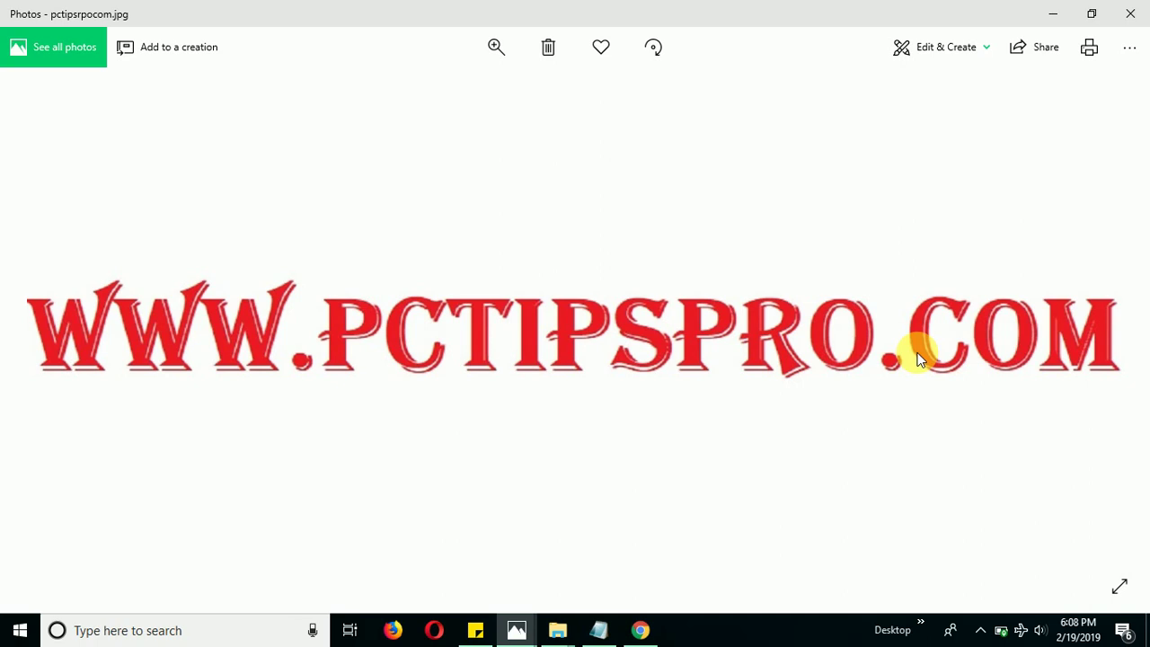
{"action": "left_click", "coordinate": [1052, 14]}
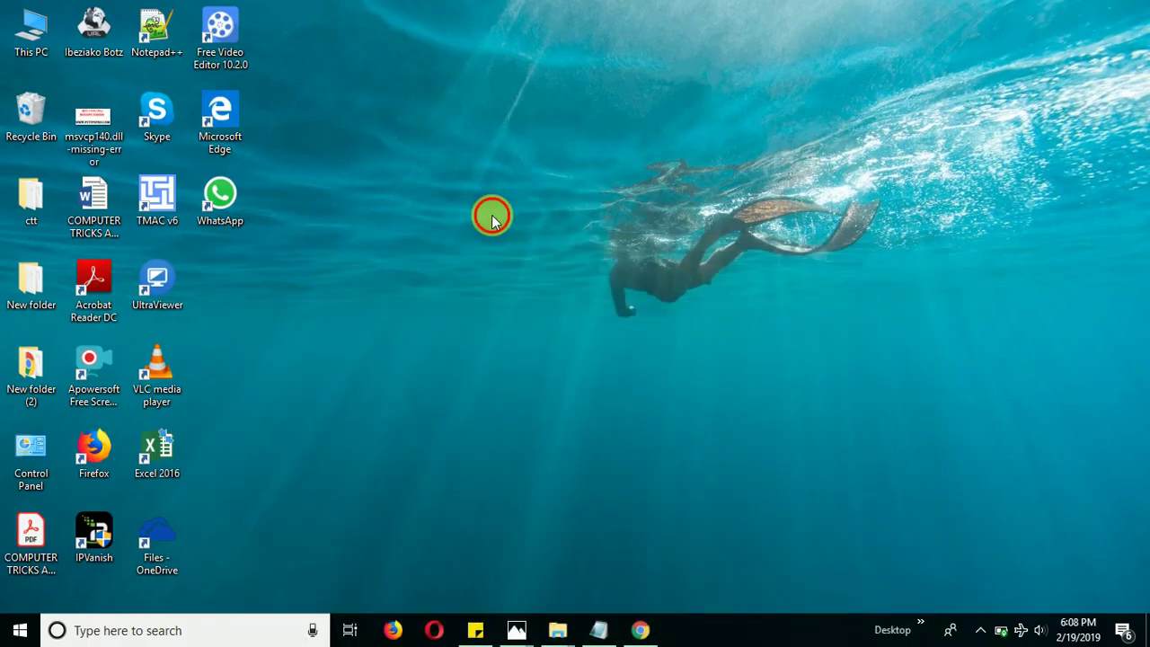
Paste mfc140u.dll onto the desktop and bring back the This PC window.
{"action": "key", "text": "ctrl+v"}
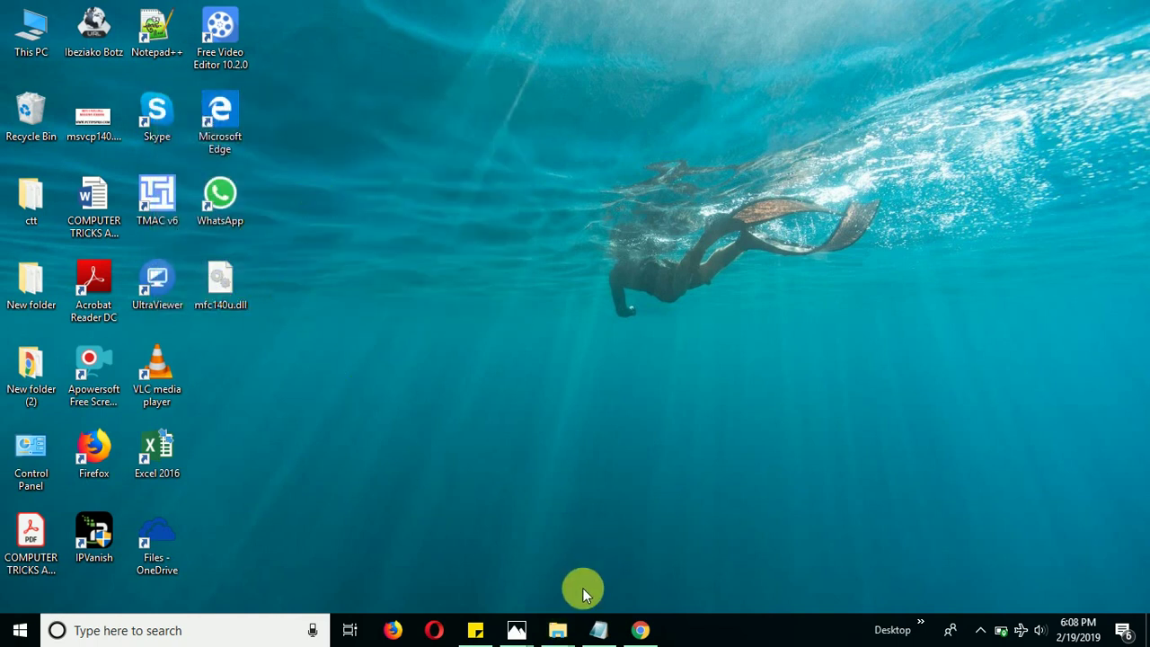
{"action": "mouse_move", "coordinate": [554, 634]}
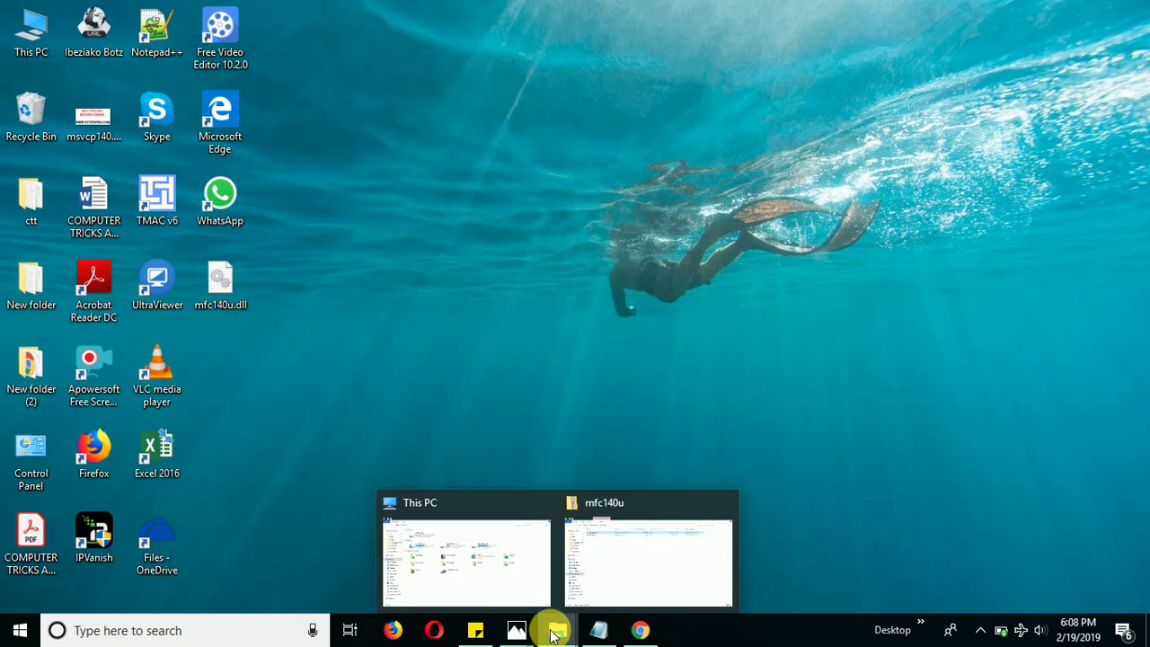
{"action": "left_click", "coordinate": [500, 544]}
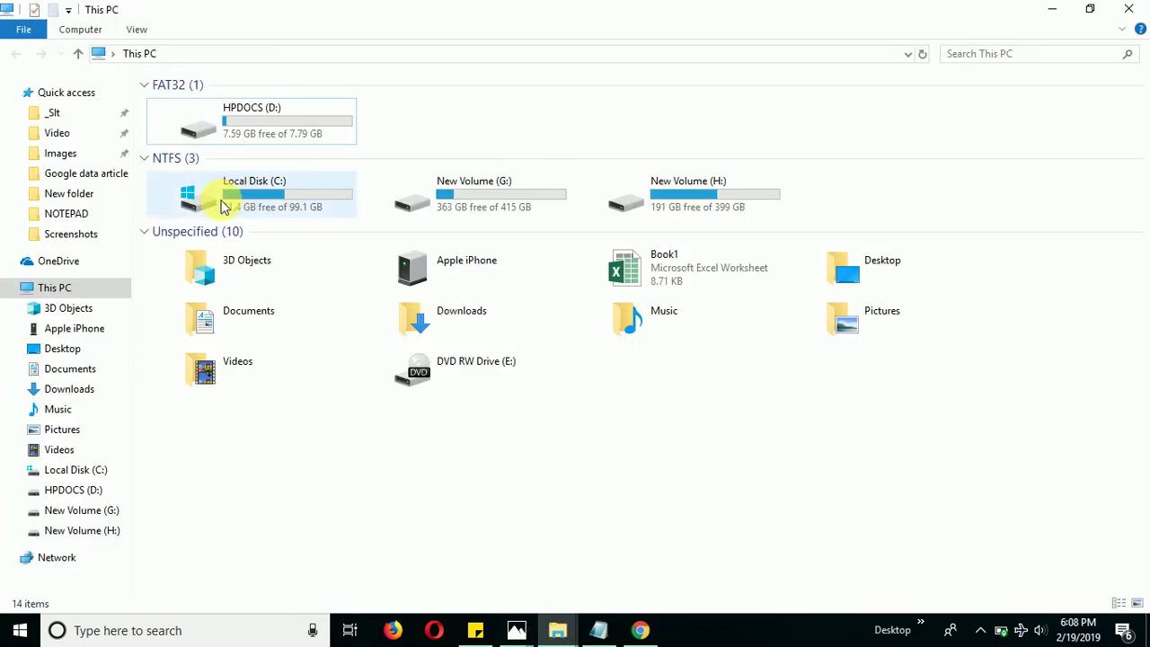
Browse to C:\Windows, select System32, and restore the Explorer window to a smaller size.
{"action": "mouse_move", "coordinate": [246, 202]}
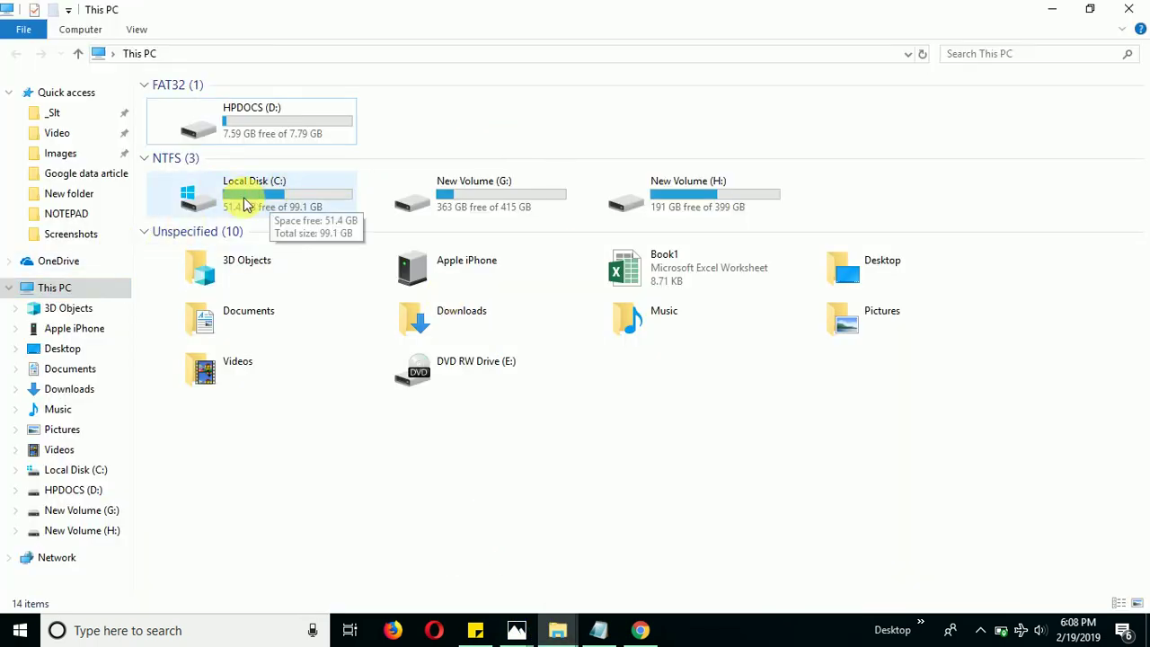
{"action": "double_click", "coordinate": [290, 196]}
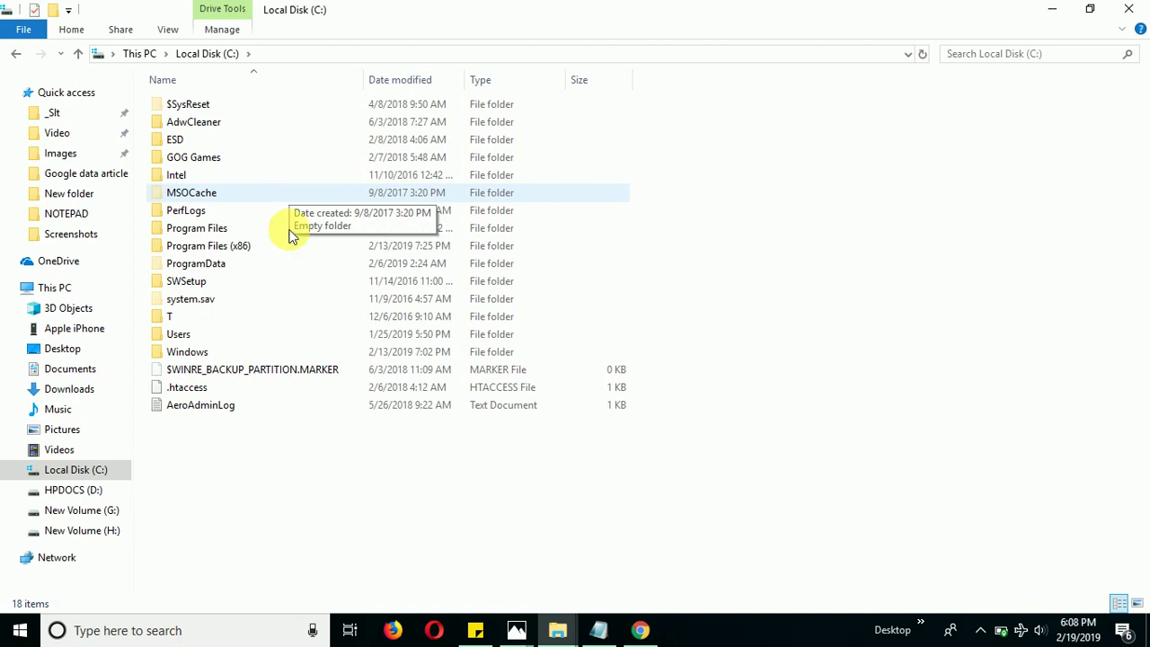
{"action": "left_click", "coordinate": [225, 352]}
{"action": "double_click", "coordinate": [225, 352]}
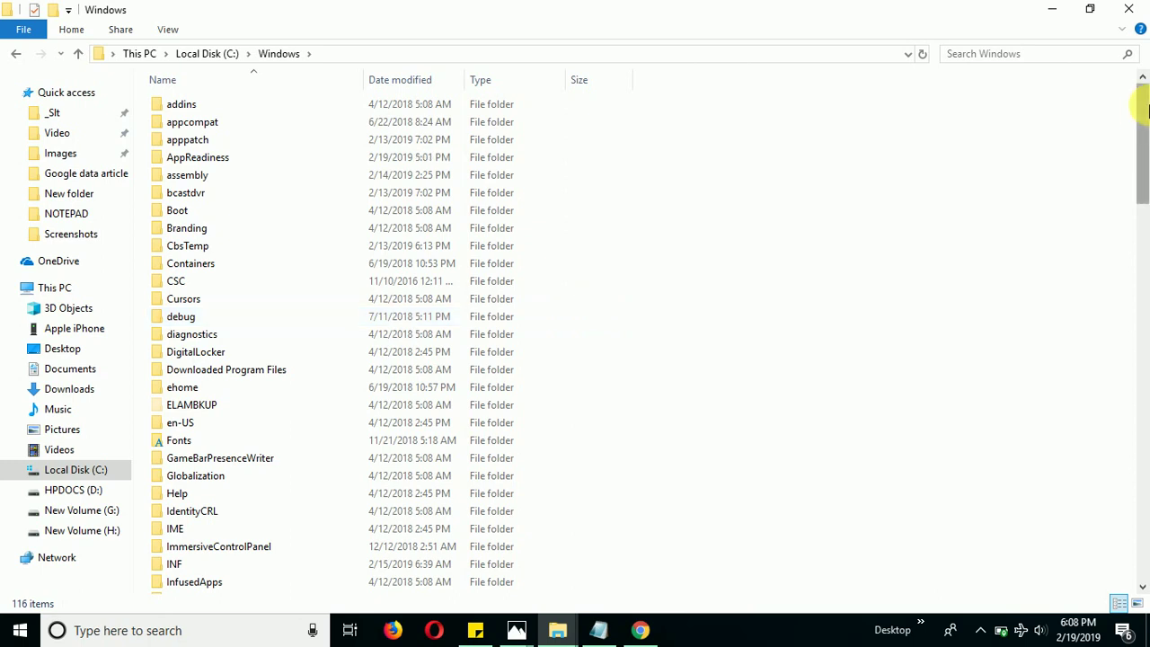
{"action": "left_click_drag", "start_coordinate": [1144, 119], "coordinate": [1145, 329]}
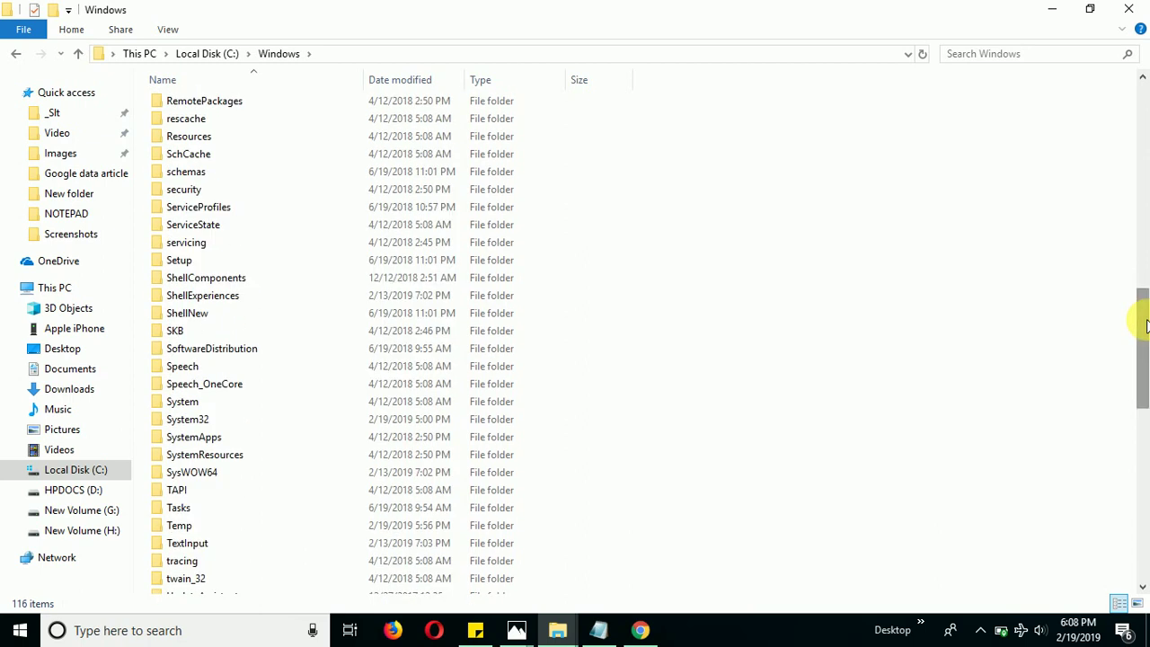
{"action": "left_click", "coordinate": [184, 422]}
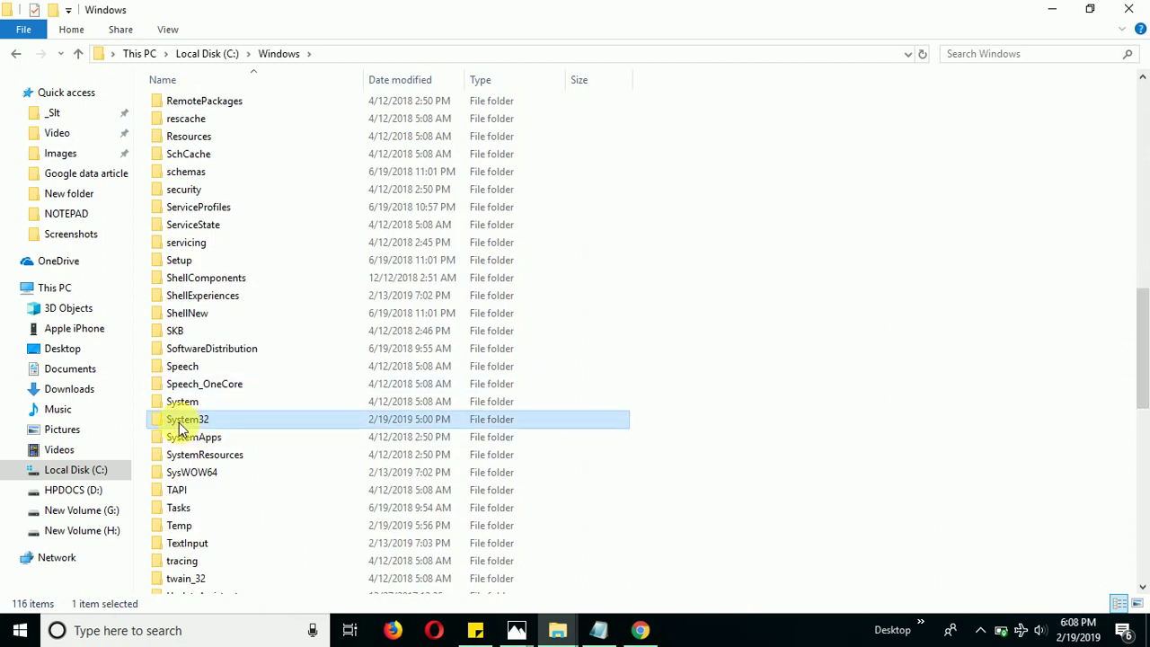
{"action": "left_click", "coordinate": [1092, 9]}
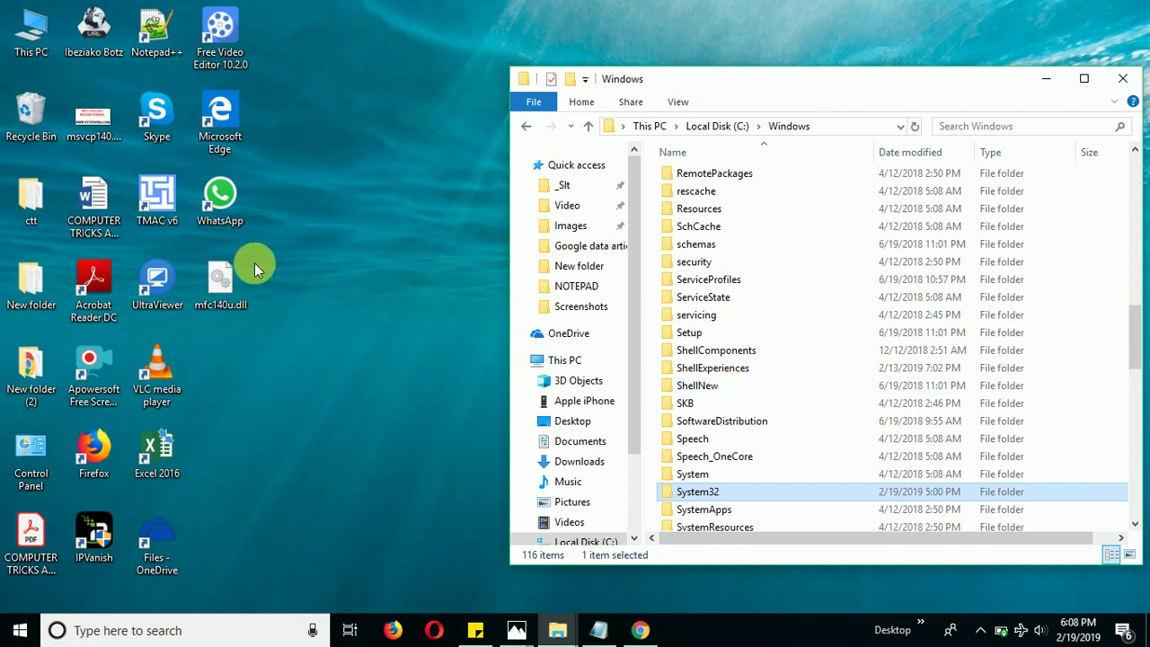
Drag mfc140u.dll from the desktop and drop it onto the System32 folder.
{"action": "left_click", "coordinate": [205, 293]}
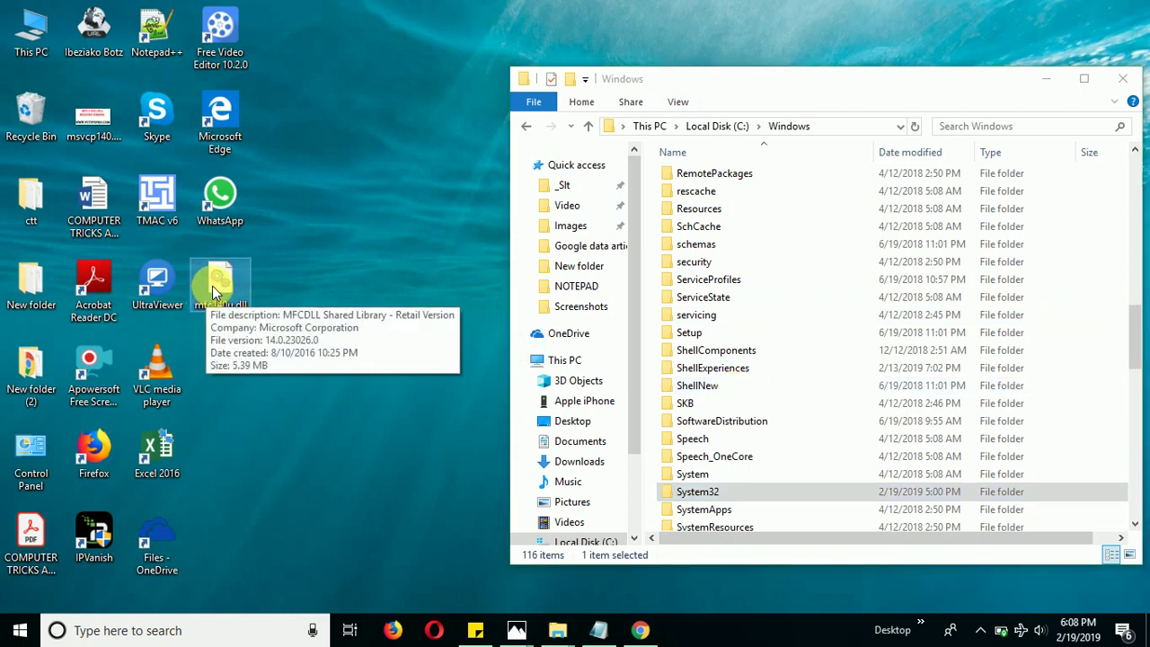
{"action": "mouse_move", "coordinate": [223, 283]}
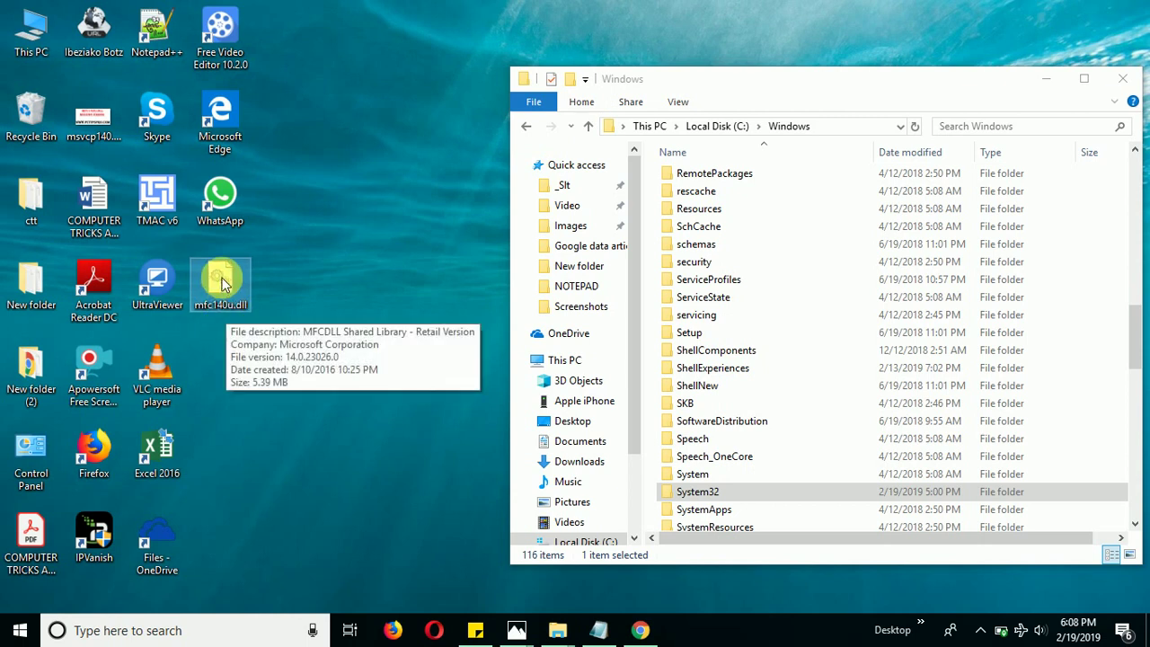
{"action": "left_click_drag", "start_coordinate": [223, 283], "coordinate": [745, 495]}
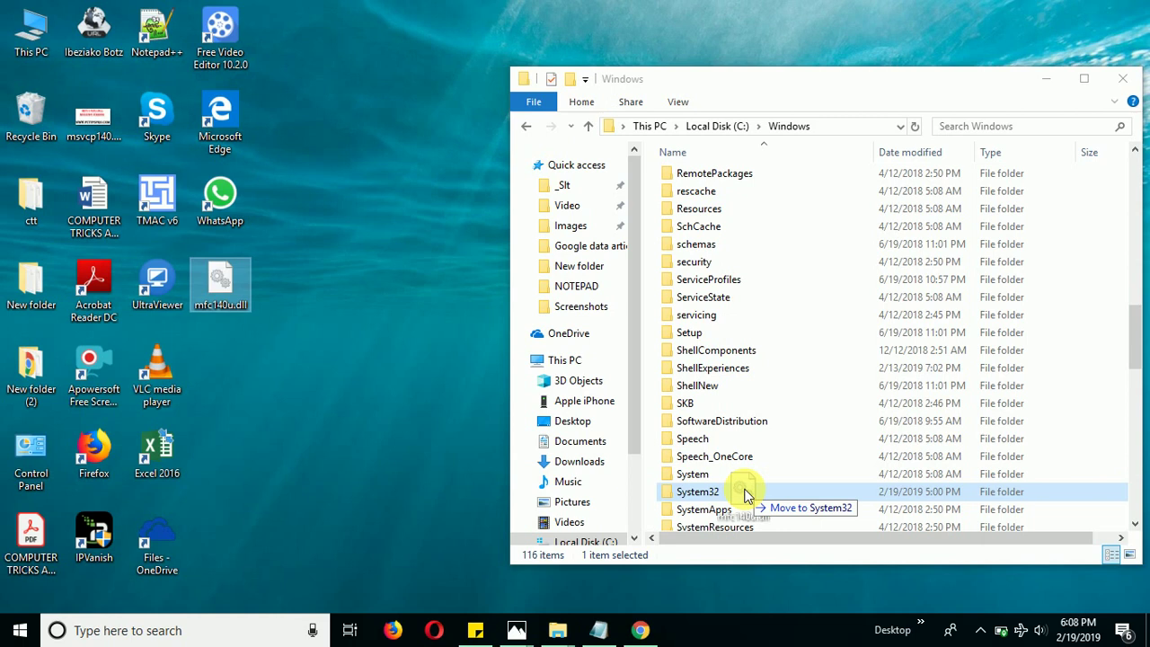
{"action": "left_click_drag", "start_coordinate": [745, 495], "coordinate": [744, 495]}
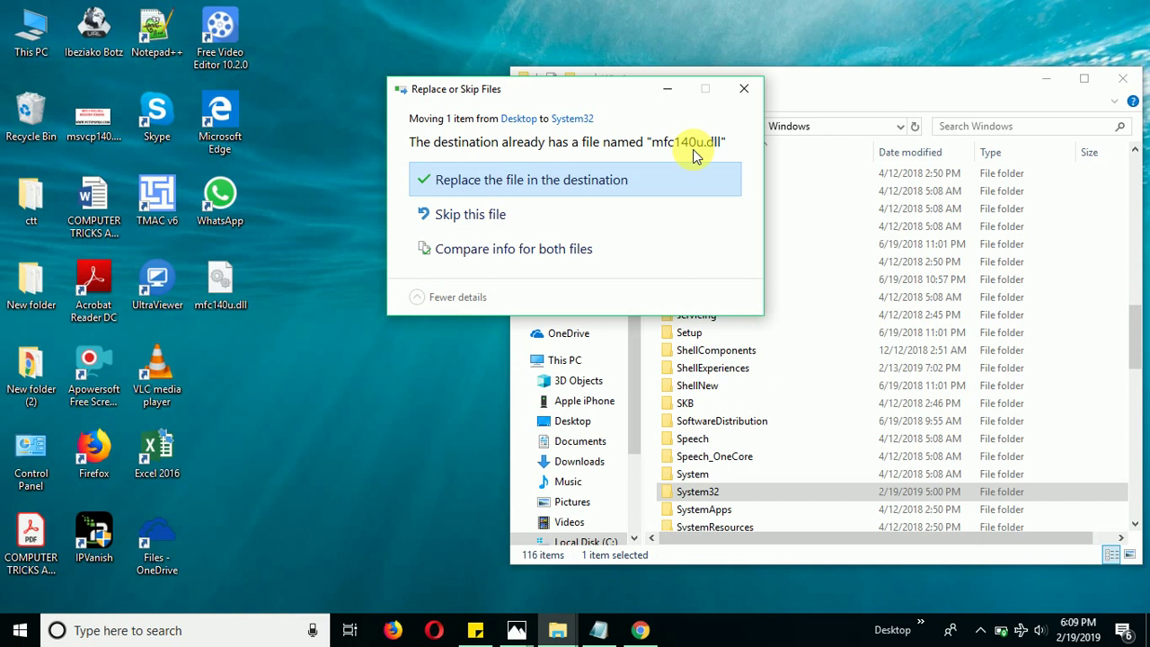
Close the Replace or Skip Files prompt without moving the file.
{"action": "left_click", "coordinate": [746, 86]}
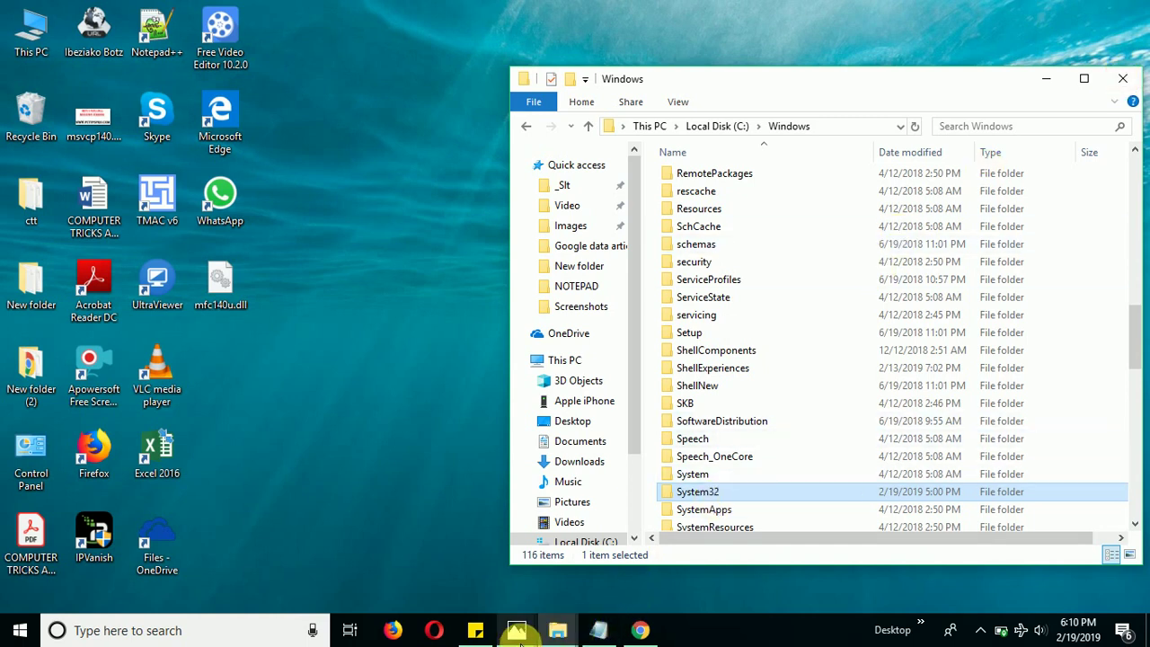
Bring the Photos window showing pctipsrpocom.jpg back to the front from its taskbar preview.
{"action": "mouse_move", "coordinate": [517, 631]}
{"action": "left_click", "coordinate": [423, 562]}
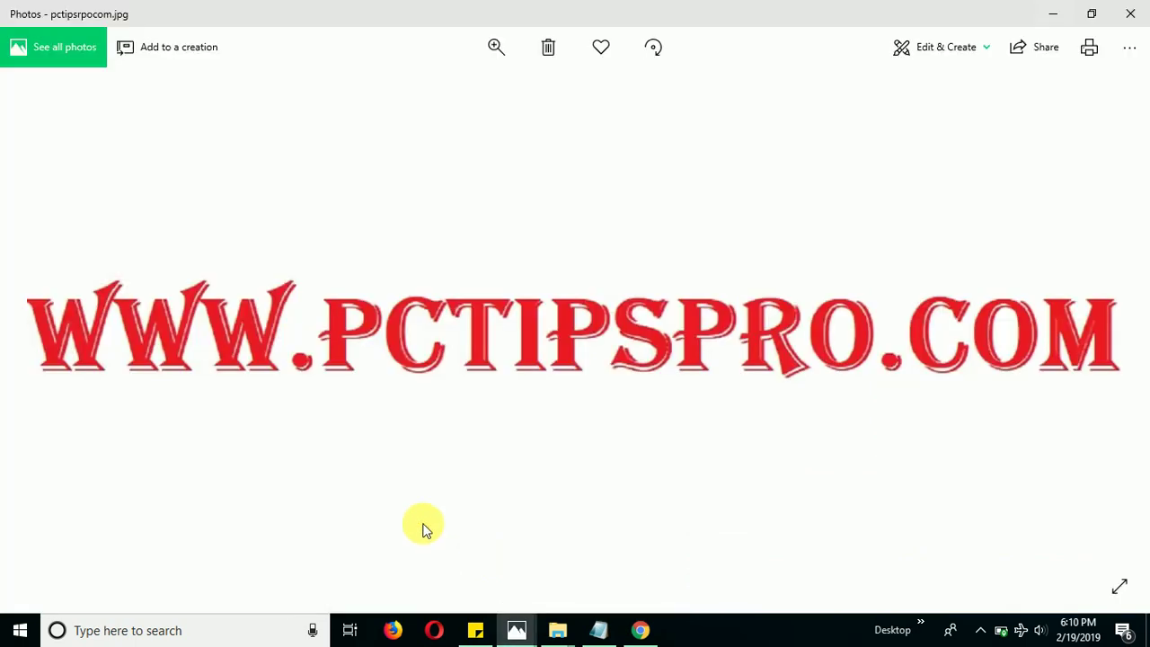